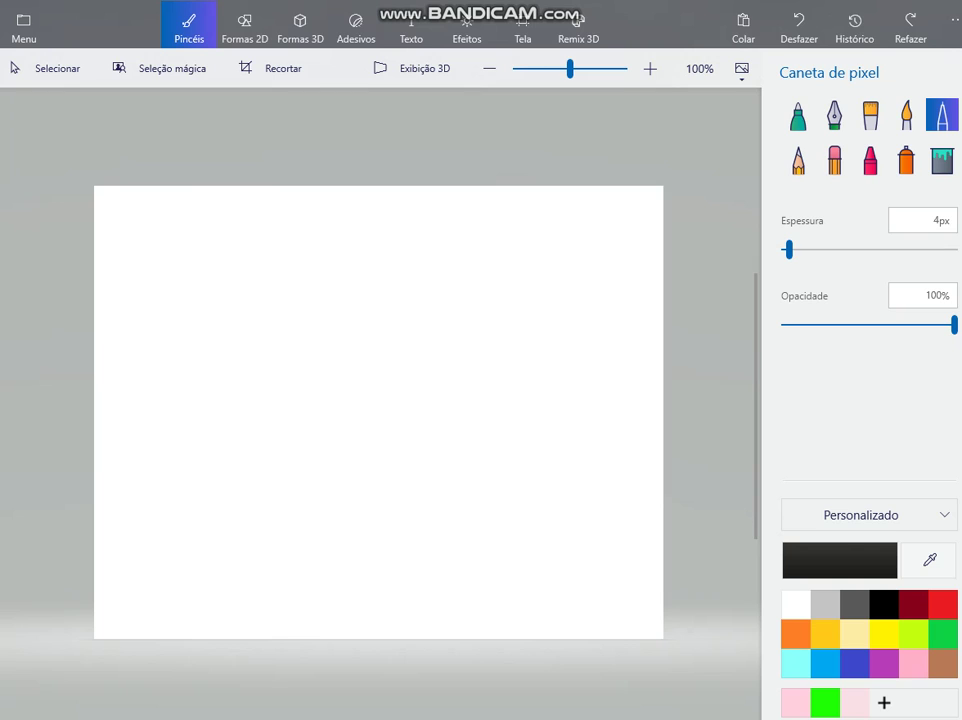
Step: Draw the character's hair as a closed black outline with zigzag upper and lower edges, using the 4px pixel pen
mouse_move(346, 344)
left_mouse_down()
mouse_move(346, 361)
mouse_move(357, 348)
mouse_move(370, 362)
mouse_move(377, 350)
mouse_move(382, 364)
mouse_move(390, 351)
mouse_move(395, 362)
mouse_move(400, 350)
mouse_move(405, 364)
mouse_move(411, 350)
mouse_move(399, 315)
mouse_move(388, 324)
mouse_move(360, 319)
mouse_move(347, 322)
mouse_move(345, 358)
left_mouse_up()
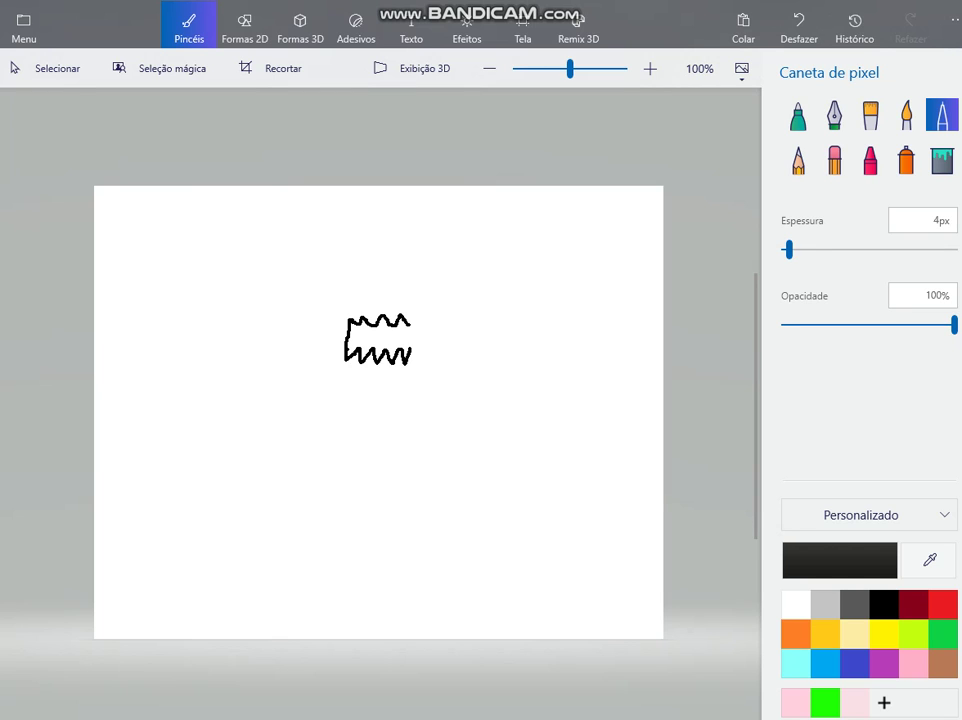
left_click_drag(408, 318, 411, 362)
Step: Draw the face outline below the hair with straight sides, a flat chin and rounded lower corners, undoing and redrawing unsatisfactory strokes
left_click_drag(346, 348, 346, 384)
key("ctrl+z")
mouse_move(346, 356)
left_mouse_down()
mouse_move(349, 405)
mouse_move(358, 407)
mouse_move(407, 400)
mouse_move(407, 360)
left_mouse_up()
left_click(799, 28)
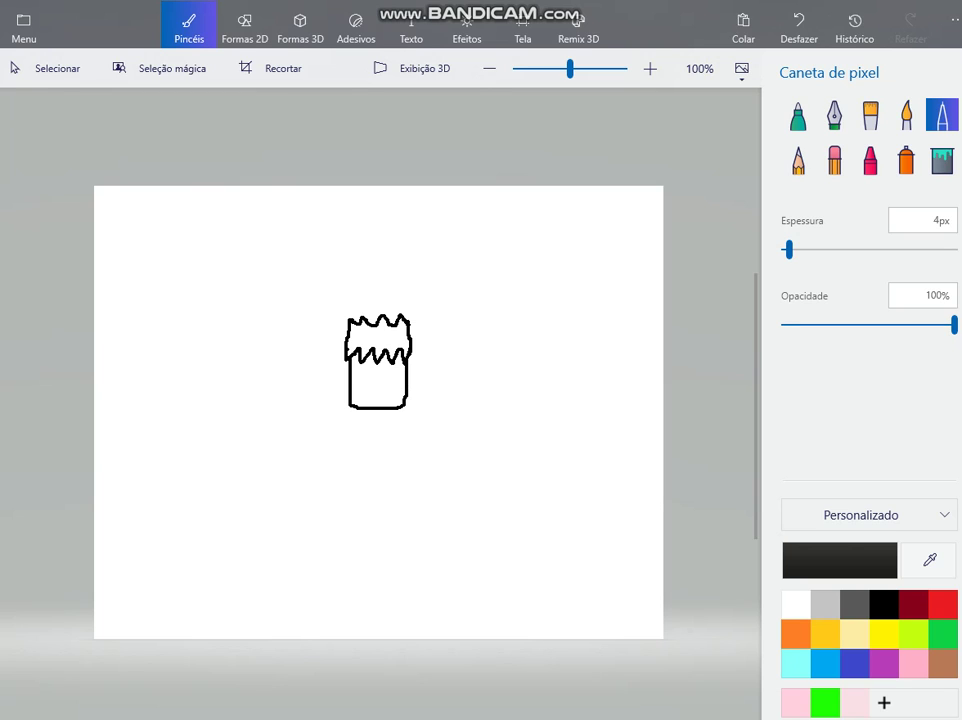
left_click(798, 24)
left_click(798, 24)
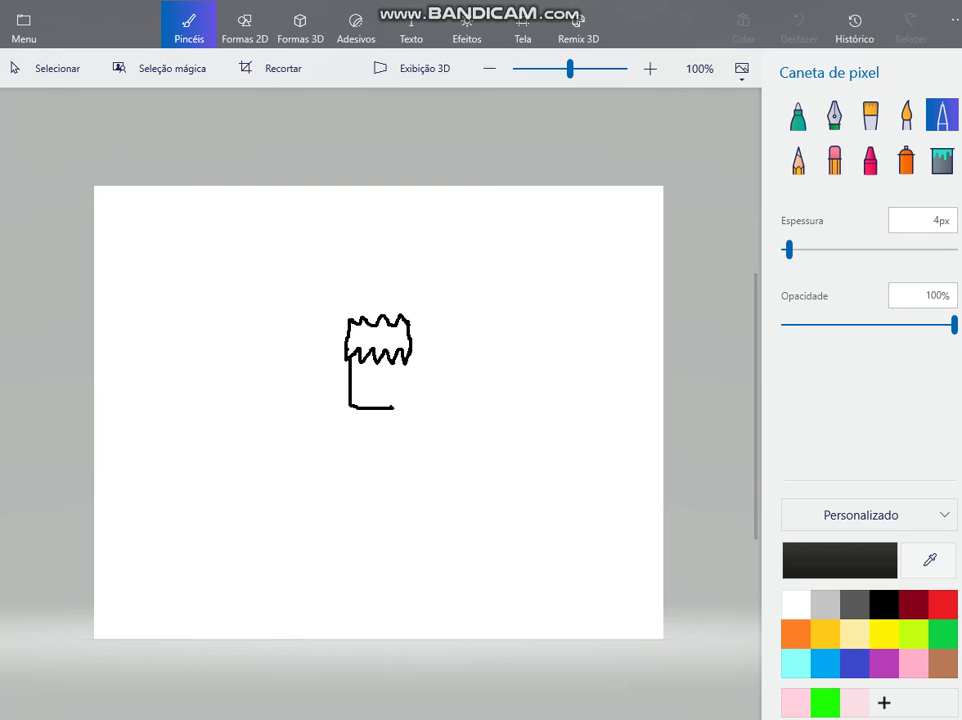
left_click_drag(393, 407, 403, 398)
key("ctrl+z")
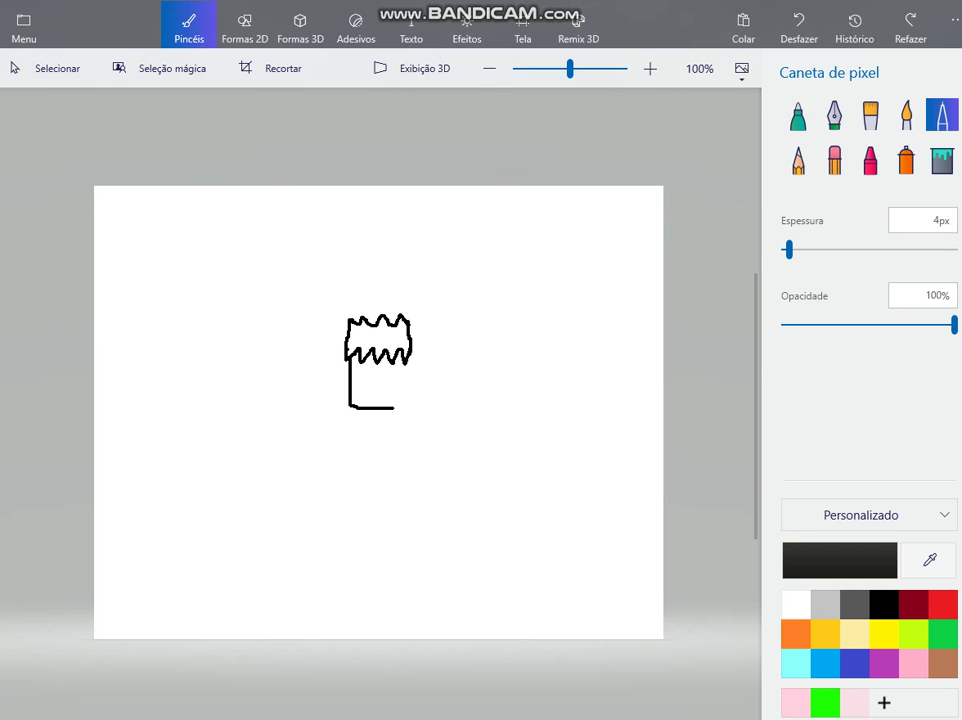
left_click_drag(393, 407, 406, 358)
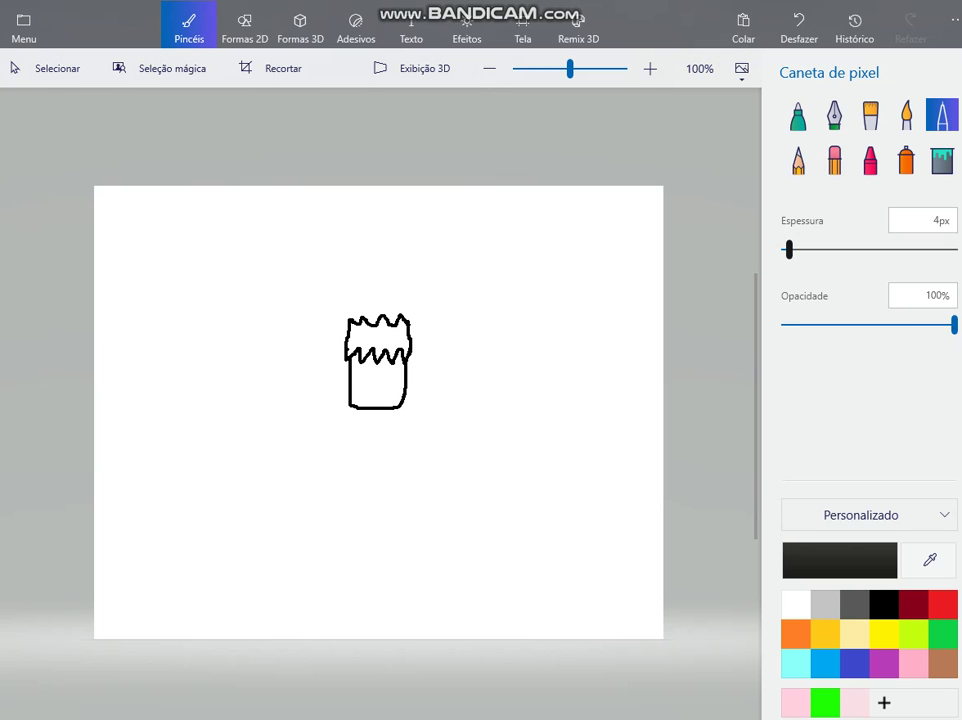
Step: Set the pen thickness to 3px and draw a curved mouth and short horizontal upper and lower lines for both eyes
left_click_drag(789, 250, 787, 250)
left_click_drag(353, 397, 379, 401)
left_click(799, 28)
left_click_drag(361, 382, 361, 385)
left_click_drag(361, 366, 388, 368)
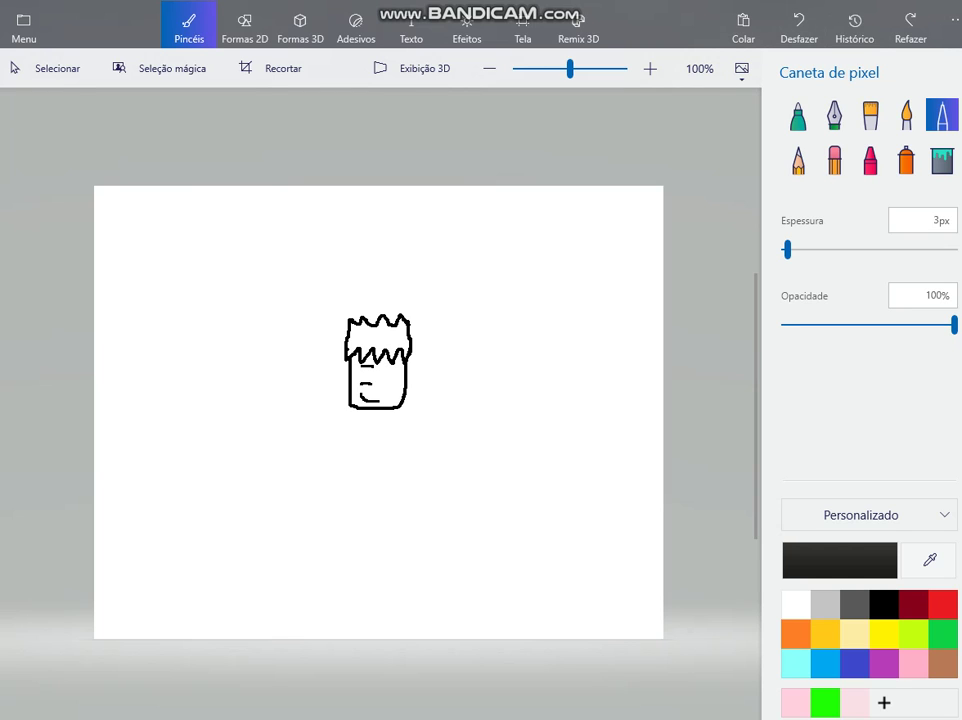
mouse_move(386, 386)
left_mouse_down()
mouse_move(397, 367)
mouse_move(388, 371)
left_mouse_up()
left_click(799, 28)
Step: Close both eyes into oval outlines by adding curved side strokes between their upper and lower lines
left_click_drag(570, 69, 578, 69)
scroll(380, 415, "down", 2)
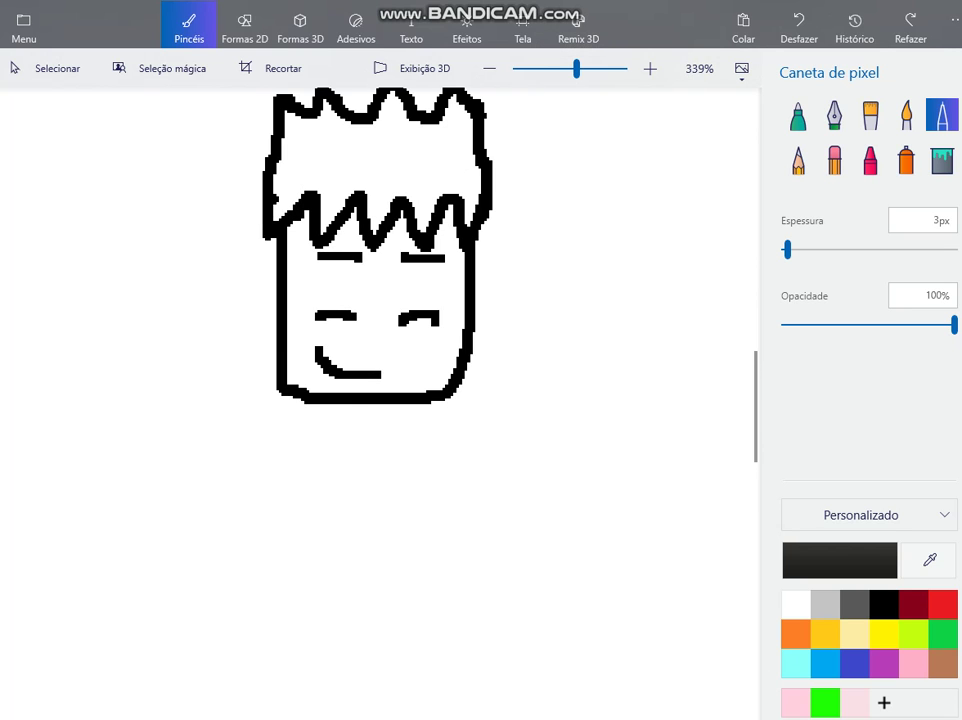
left_click_drag(325, 257, 325, 311)
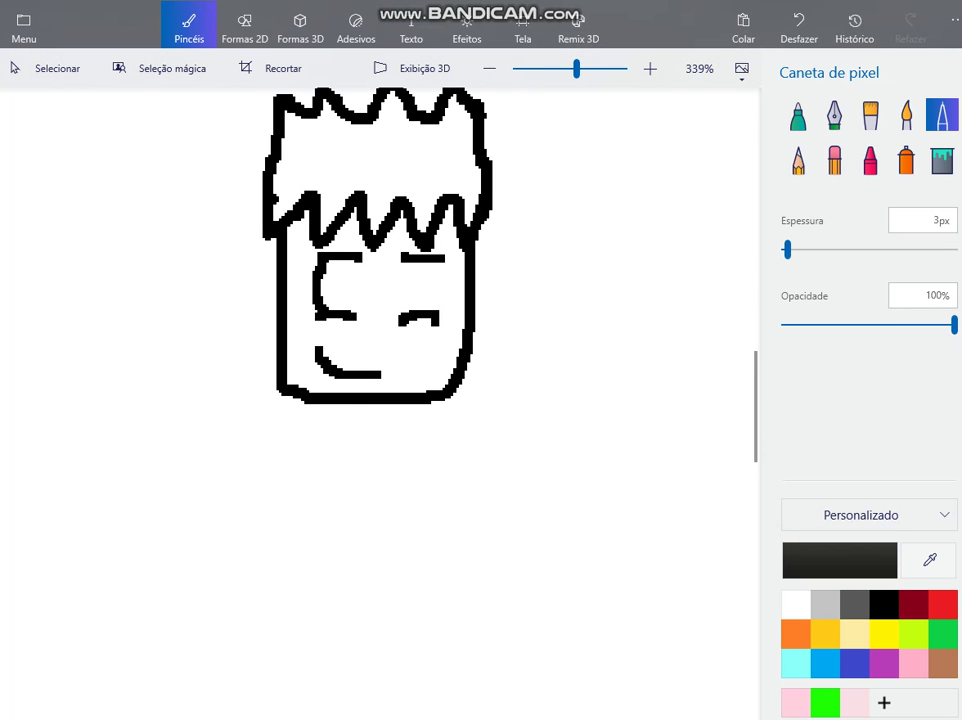
left_click_drag(357, 258, 353, 316)
left_click_drag(403, 259, 402, 320)
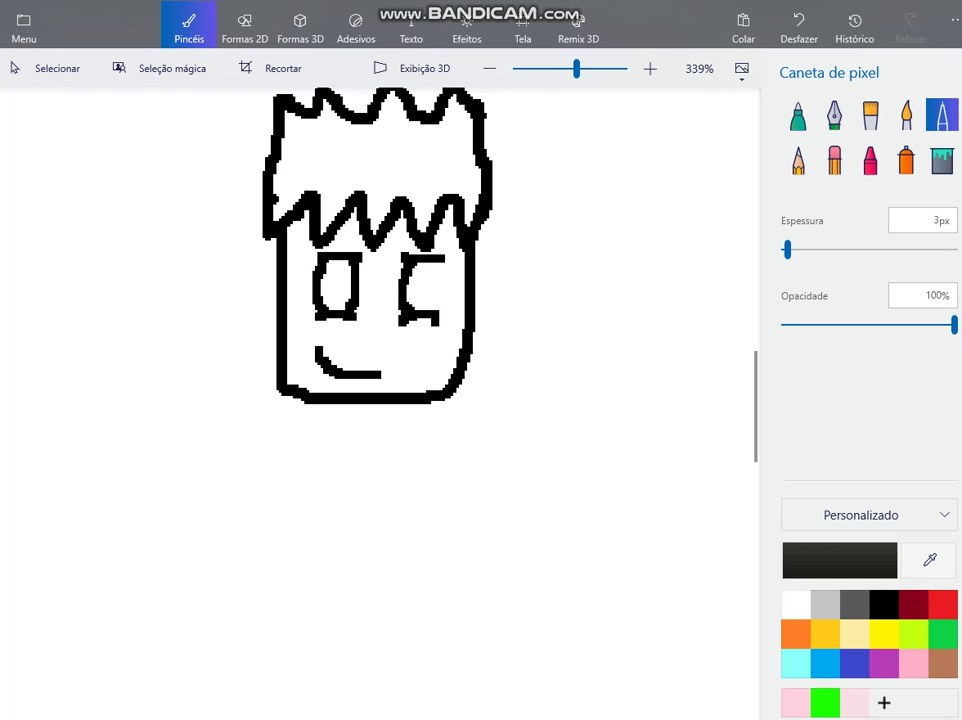
left_click_drag(440, 259, 437, 317)
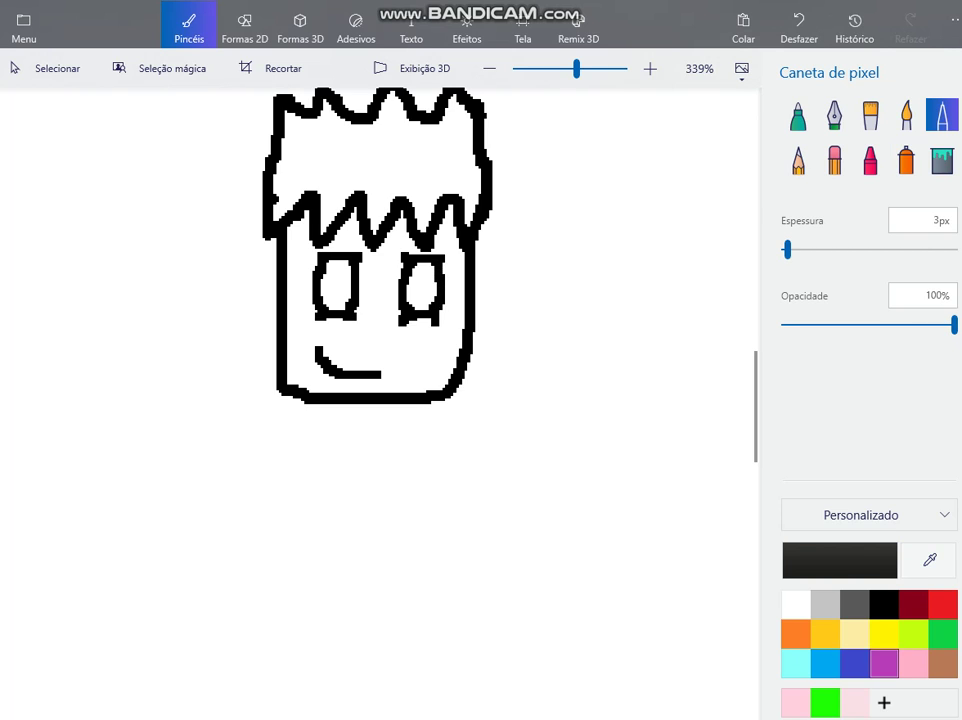
Step: Fill the hair with the brown palette color
left_click(943, 663)
scroll(267, 500, "up", 4)
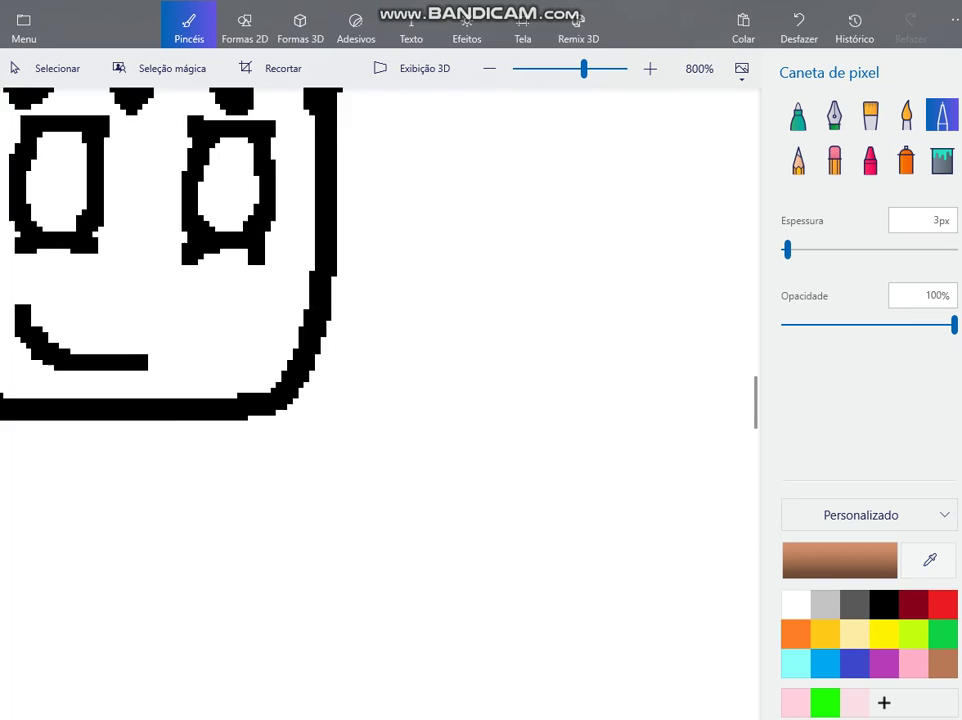
scroll(267, 450, "down", 3)
scroll(731, 335, "down", 2)
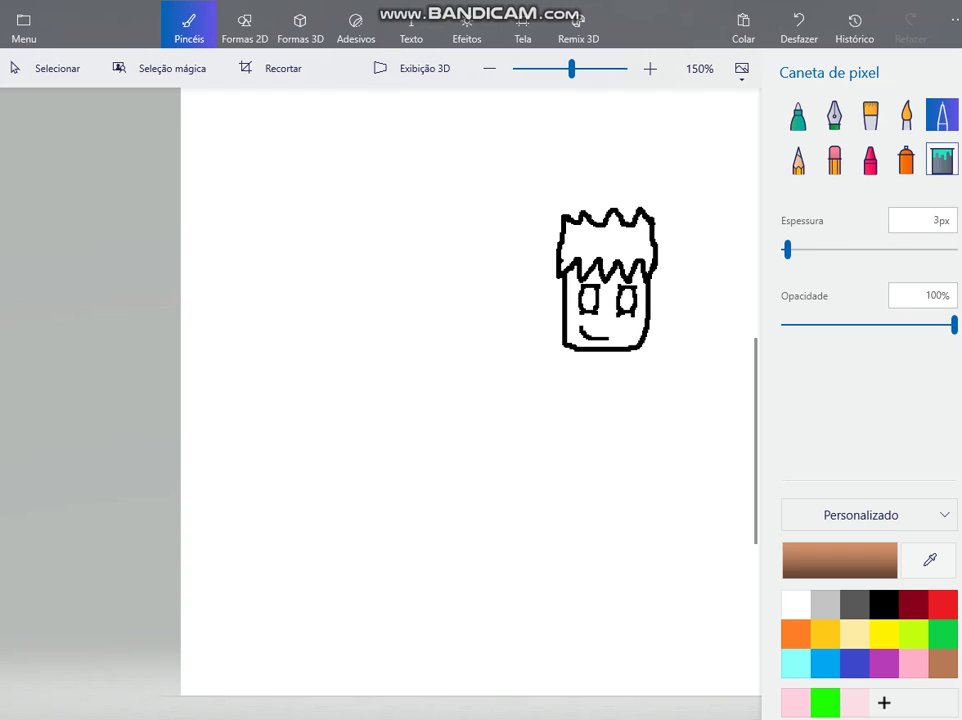
left_click(942, 160)
scroll(585, 332, "up", 1)
left_click(614, 215)
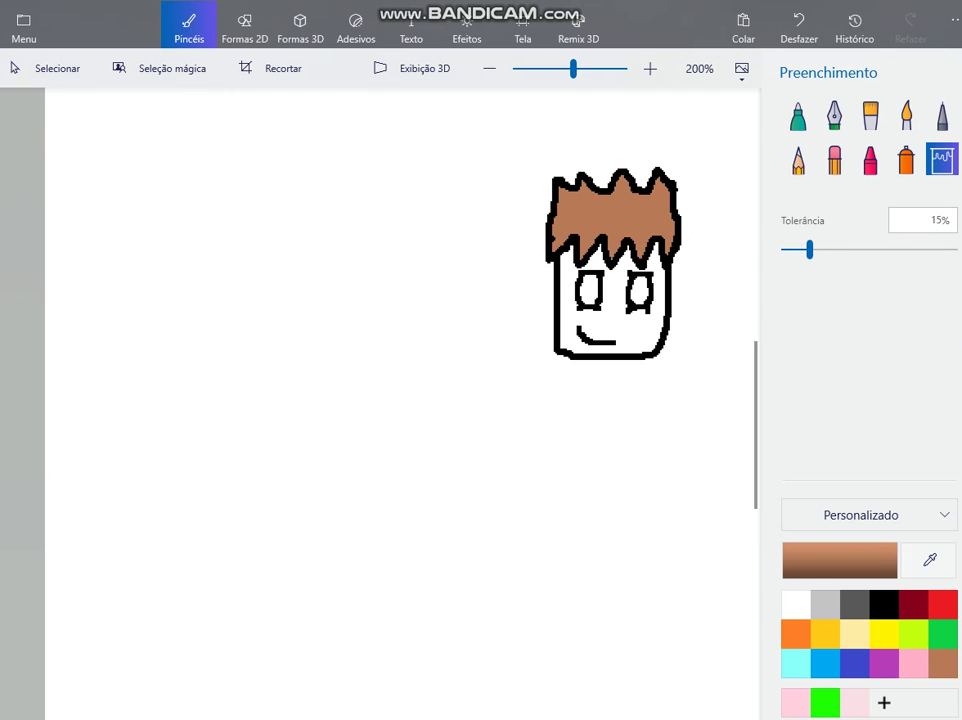
Step: Change the color to dark brown 834927 and paint a shading patch across the middle of the hair with the pixel pen
left_click(840, 561)
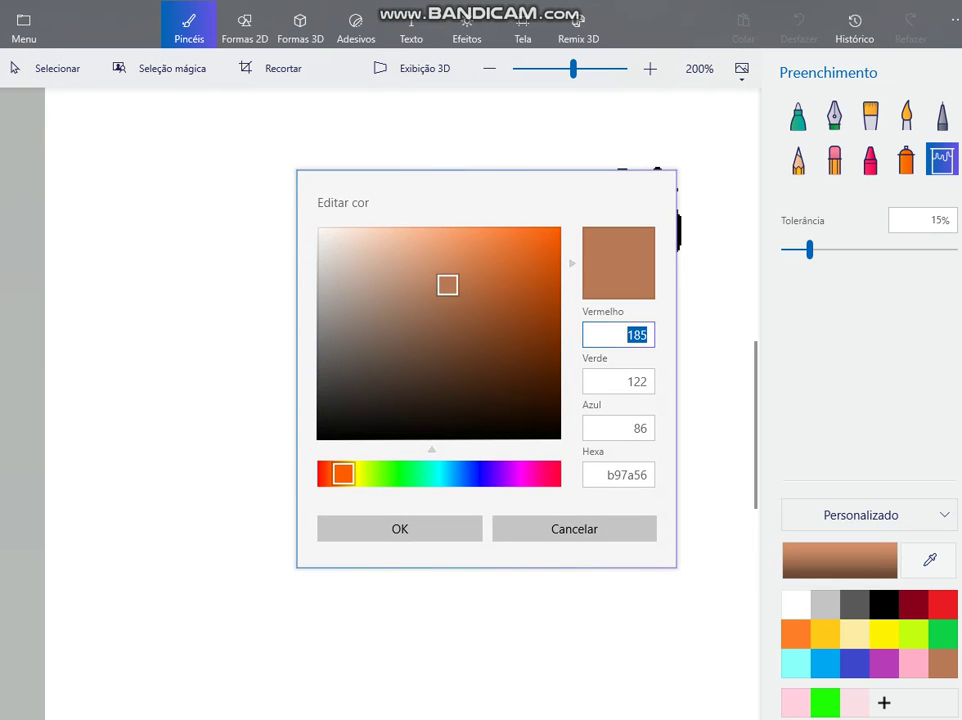
left_click_drag(448, 285, 487, 331)
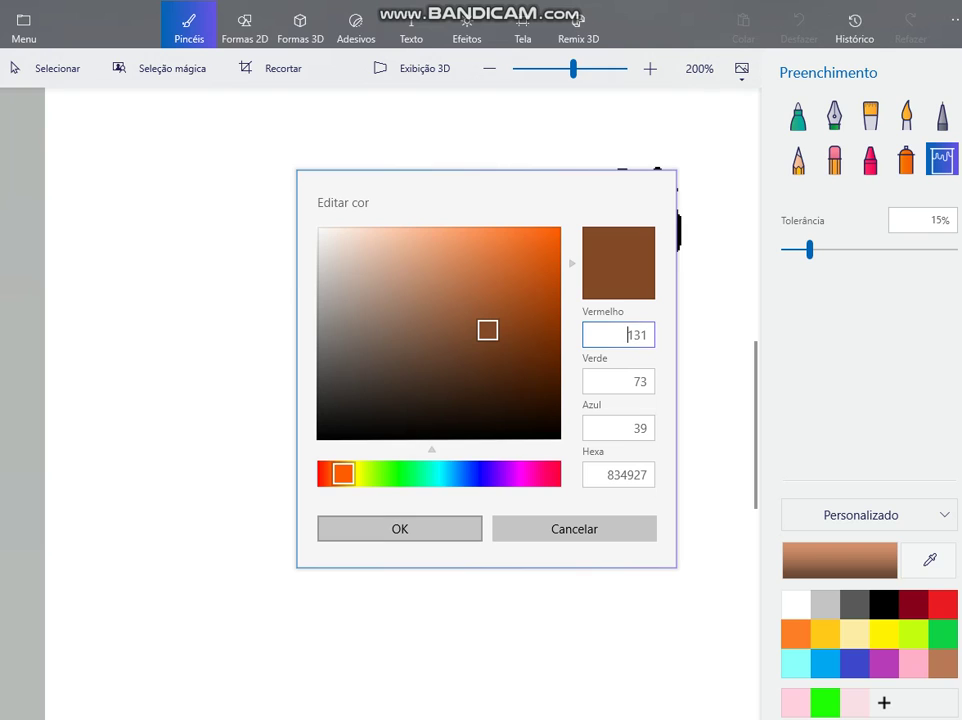
left_click(400, 529)
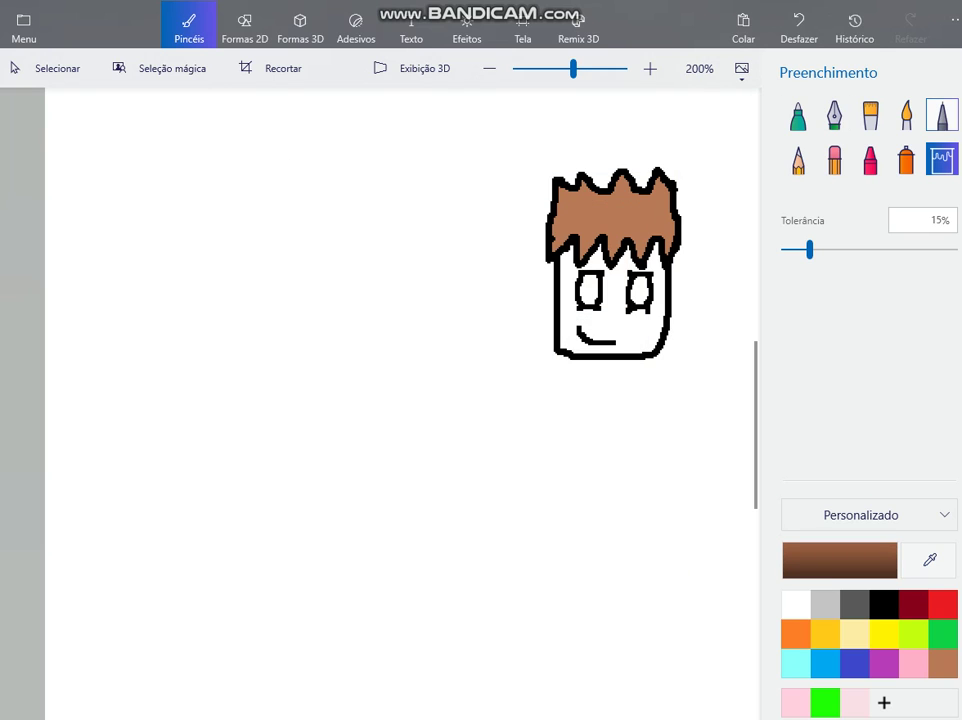
left_click(942, 114)
mouse_move(593, 228)
left_mouse_down()
mouse_move(640, 208)
mouse_move(620, 225)
mouse_move(588, 221)
mouse_move(584, 236)
mouse_move(636, 219)
mouse_move(613, 208)
mouse_move(617, 233)
left_mouse_up()
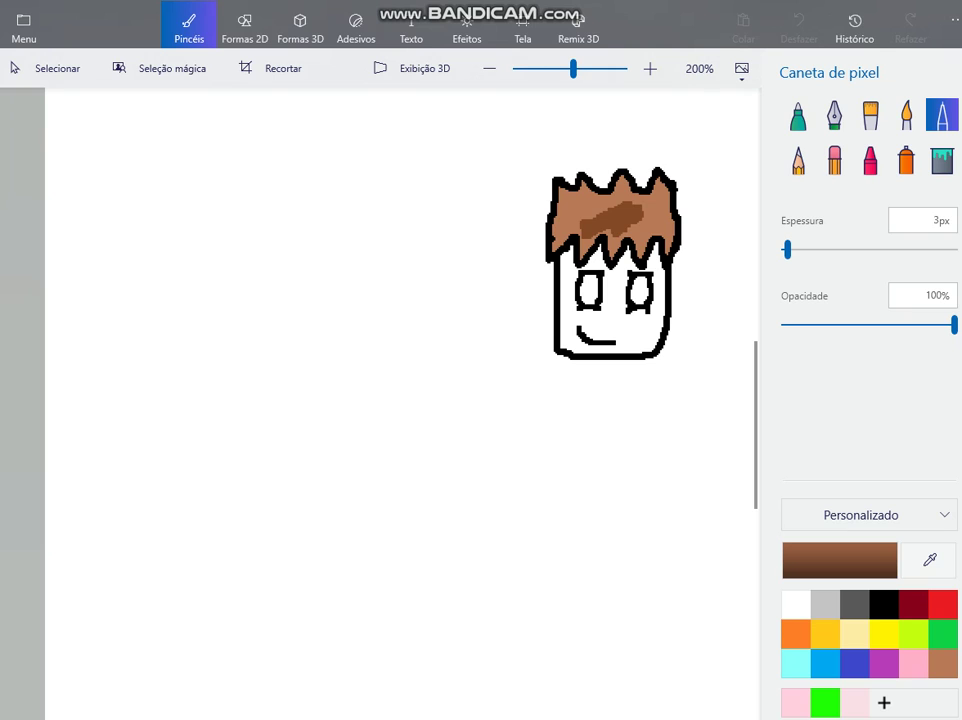
left_click_drag(641, 214, 650, 211)
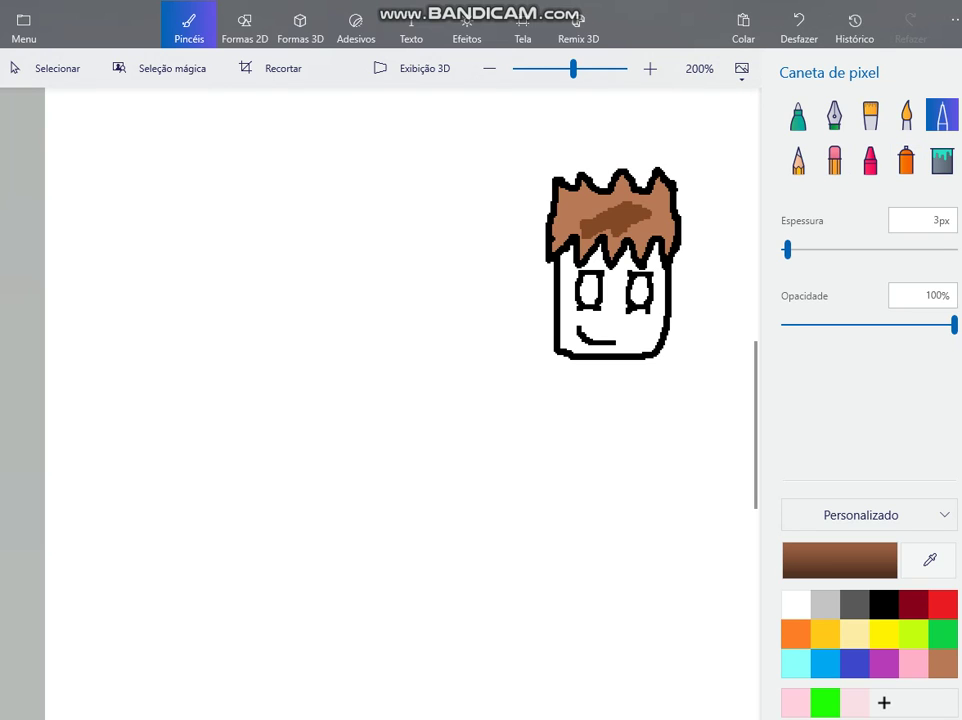
left_click(942, 161)
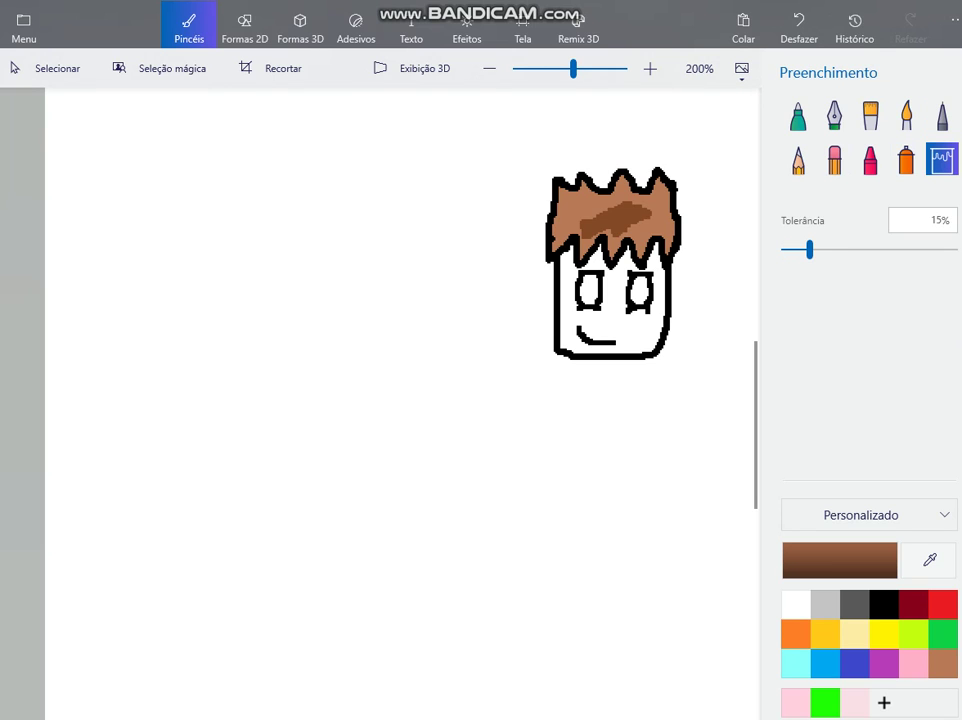
left_click(941, 115)
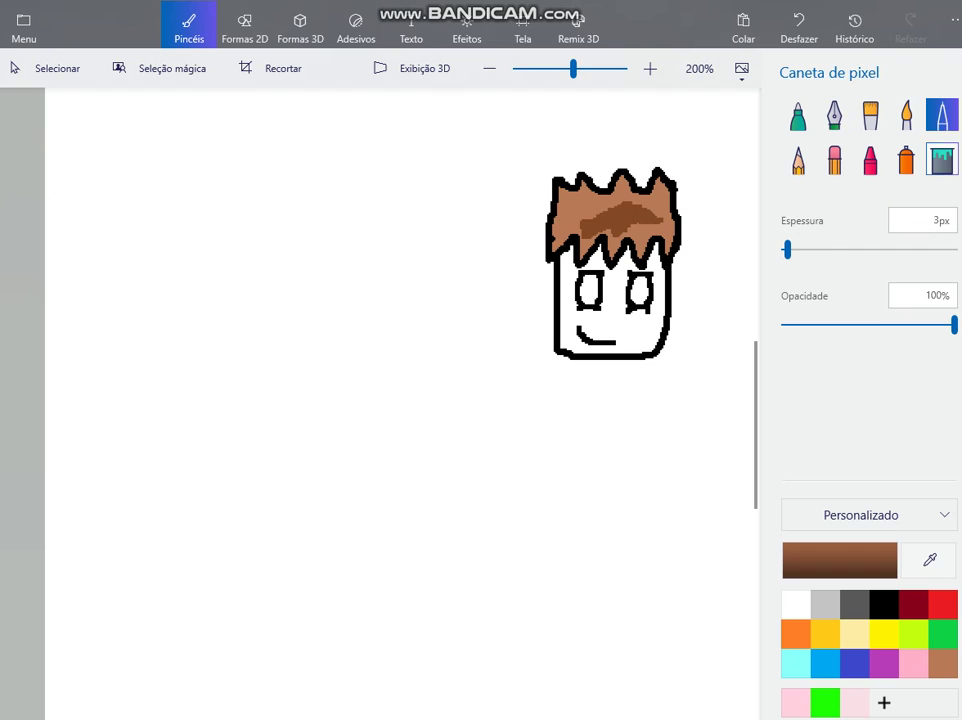
Step: Fill both eyes with light turquoise
left_click(941, 159)
left_click(796, 663)
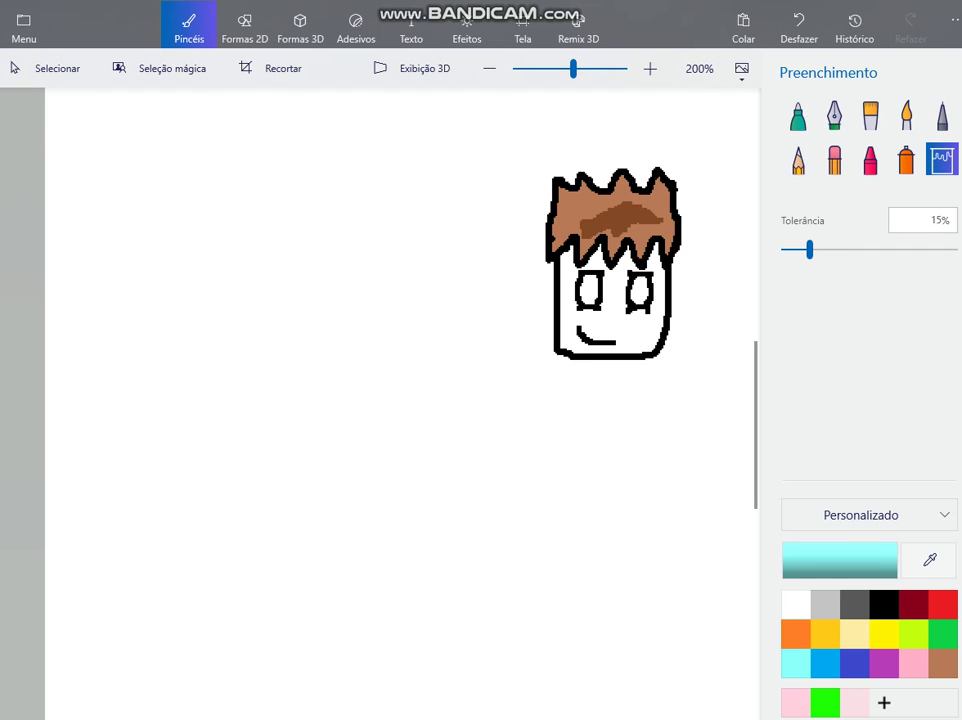
left_click(639, 290)
left_click(589, 290)
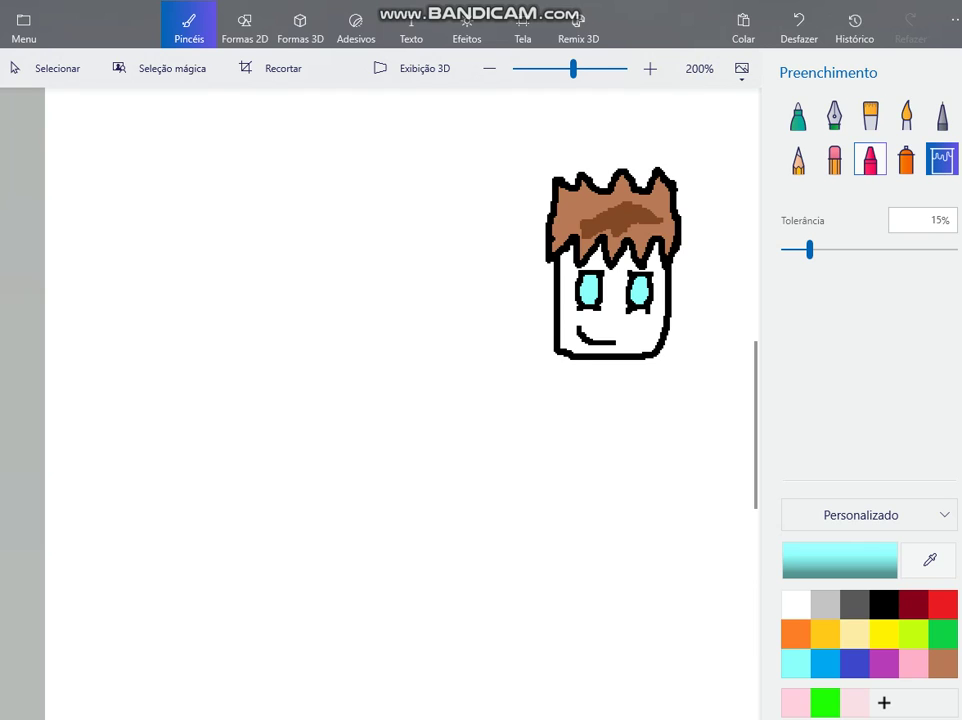
Step: Erase the face outline's lower-left corner and redraw it in black with the pixel pen
left_click(941, 115)
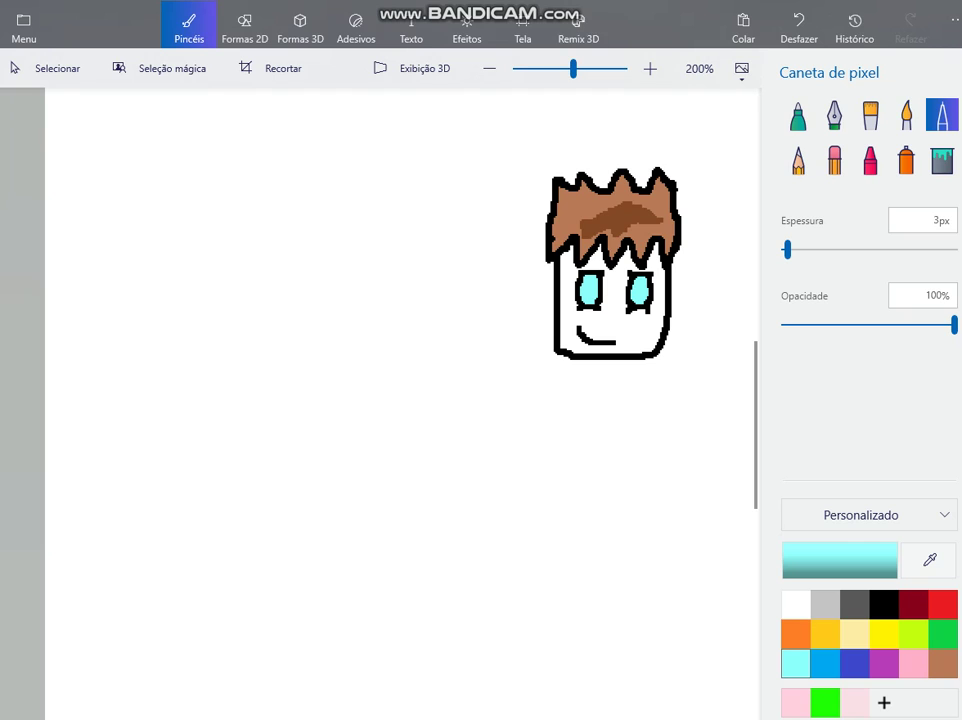
left_click(834, 160)
left_click_drag(530, 372, 543, 362)
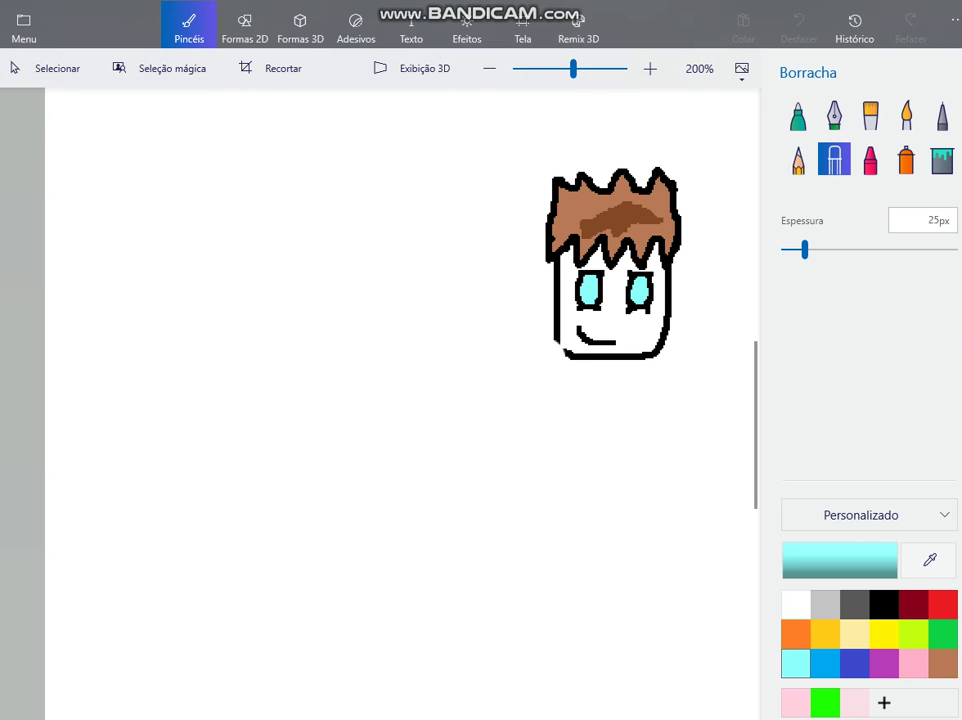
left_click(564, 348)
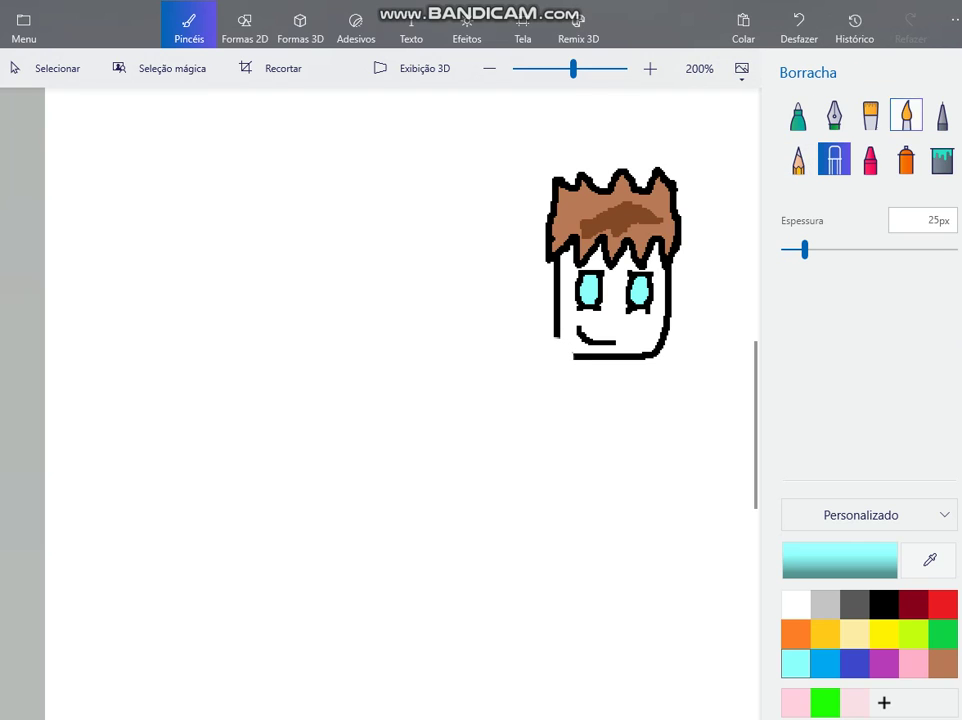
left_click(941, 115)
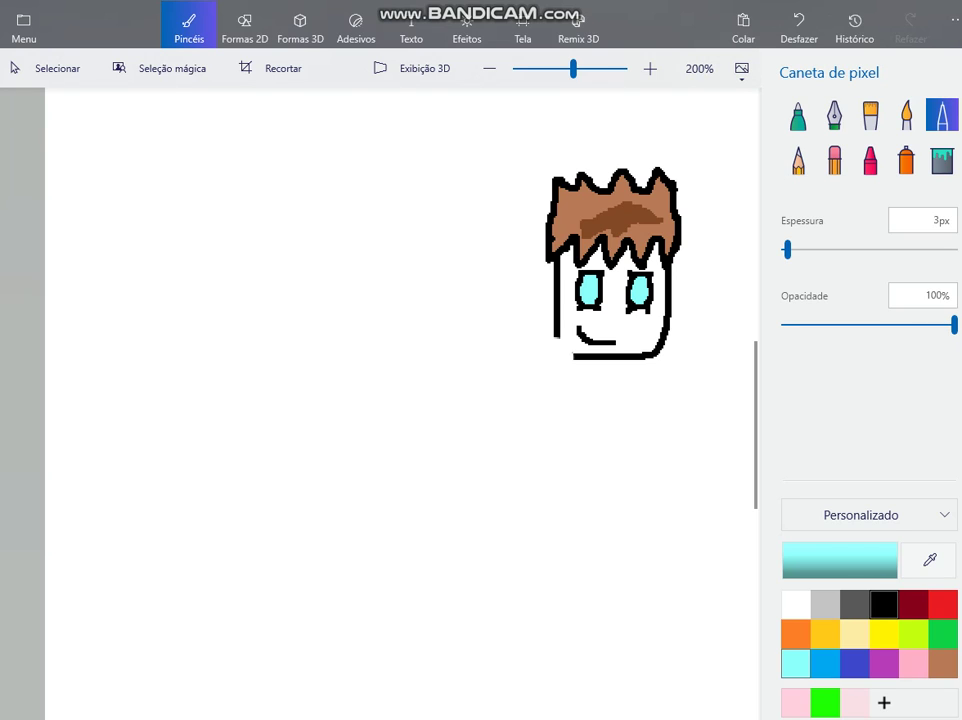
left_click(884, 604)
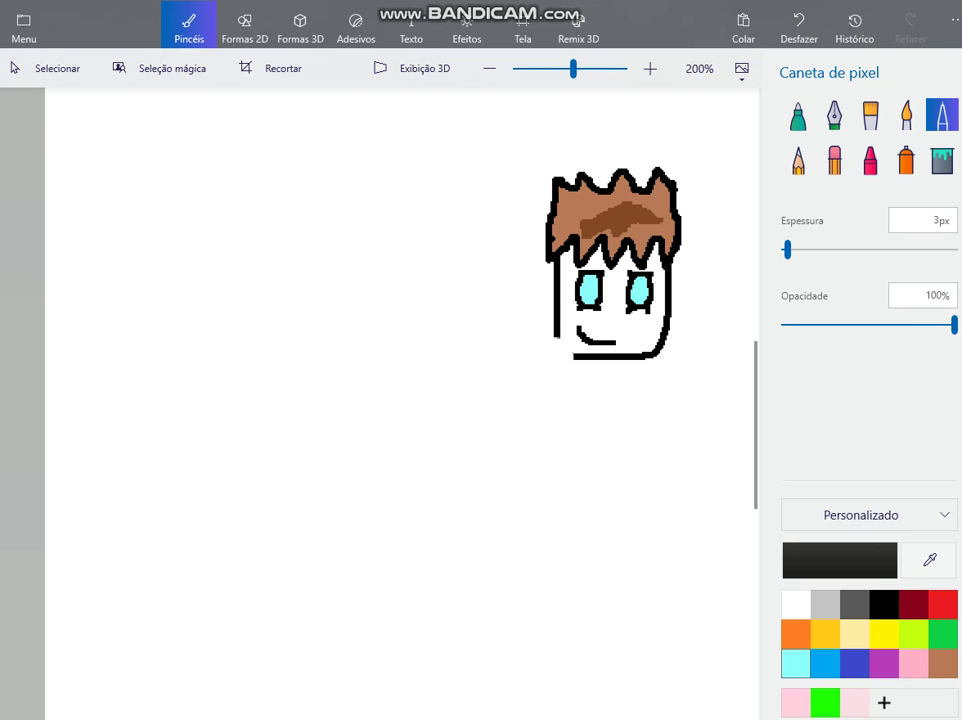
left_click_drag(556, 338, 574, 356)
left_click(798, 28)
key("ctrl+y")
Step: Draw the hood's curved sides around the lower face and extend them downward as the jacket's two front opening edges
mouse_move(556, 322)
left_mouse_down()
mouse_move(537, 329)
mouse_move(529, 362)
mouse_move(533, 382)
mouse_move(557, 395)
left_mouse_up()
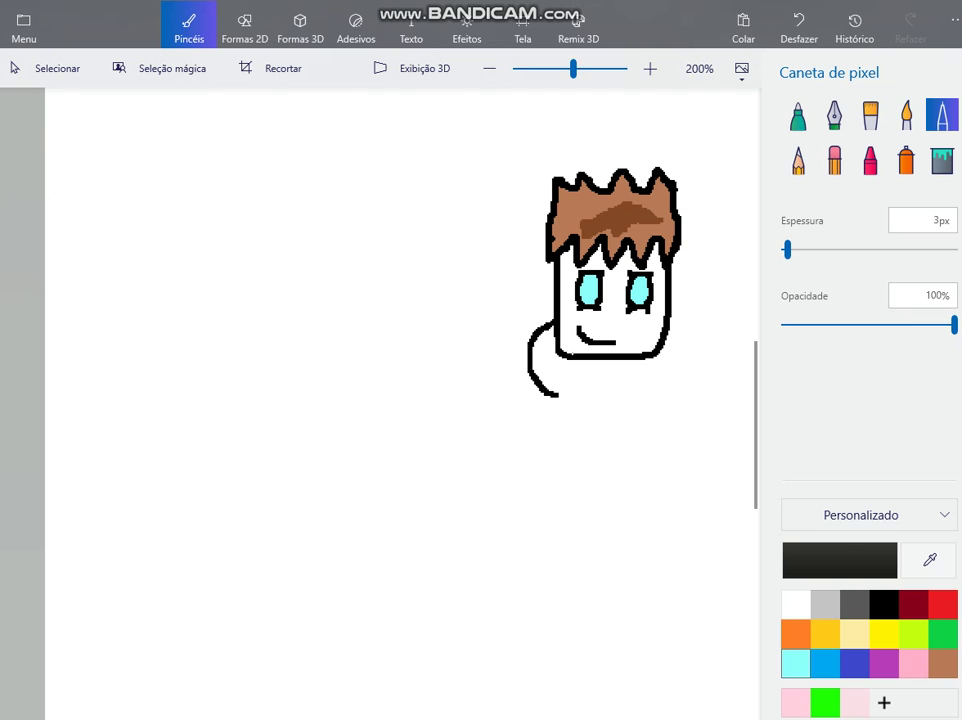
mouse_move(668, 318)
left_mouse_down()
mouse_move(685, 326)
mouse_move(691, 349)
mouse_move(692, 372)
mouse_move(672, 394)
left_mouse_up()
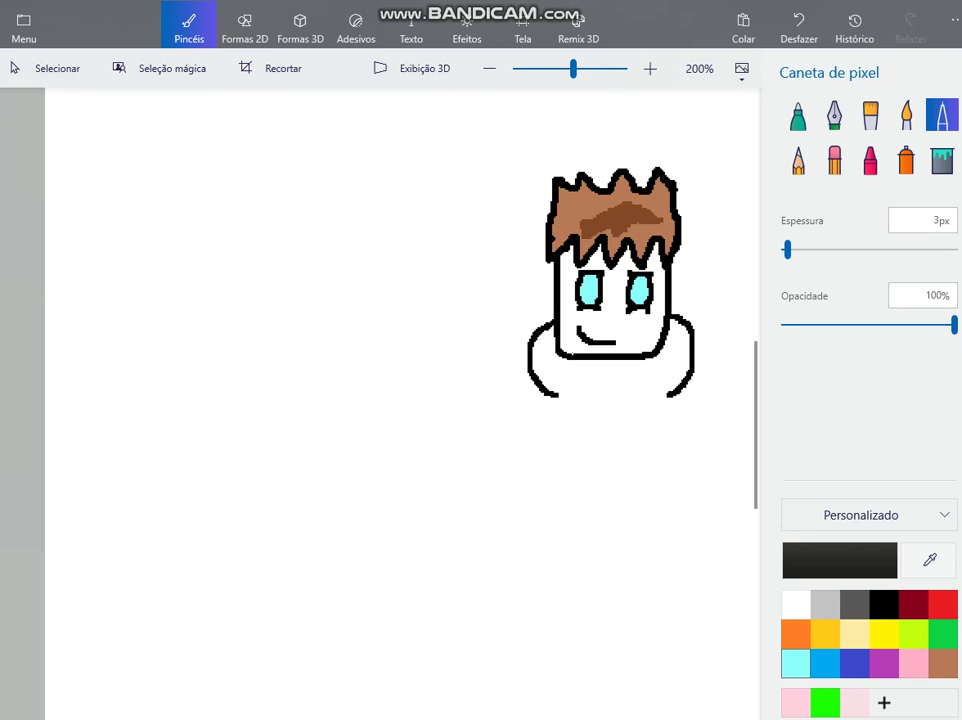
mouse_move(557, 395)
left_mouse_down()
mouse_move(596, 429)
mouse_move(590, 528)
left_mouse_up()
mouse_move(671, 395)
left_mouse_down()
mouse_move(622, 407)
mouse_move(616, 421)
mouse_move(616, 528)
left_mouse_up()
left_click_drag(546, 394, 515, 535)
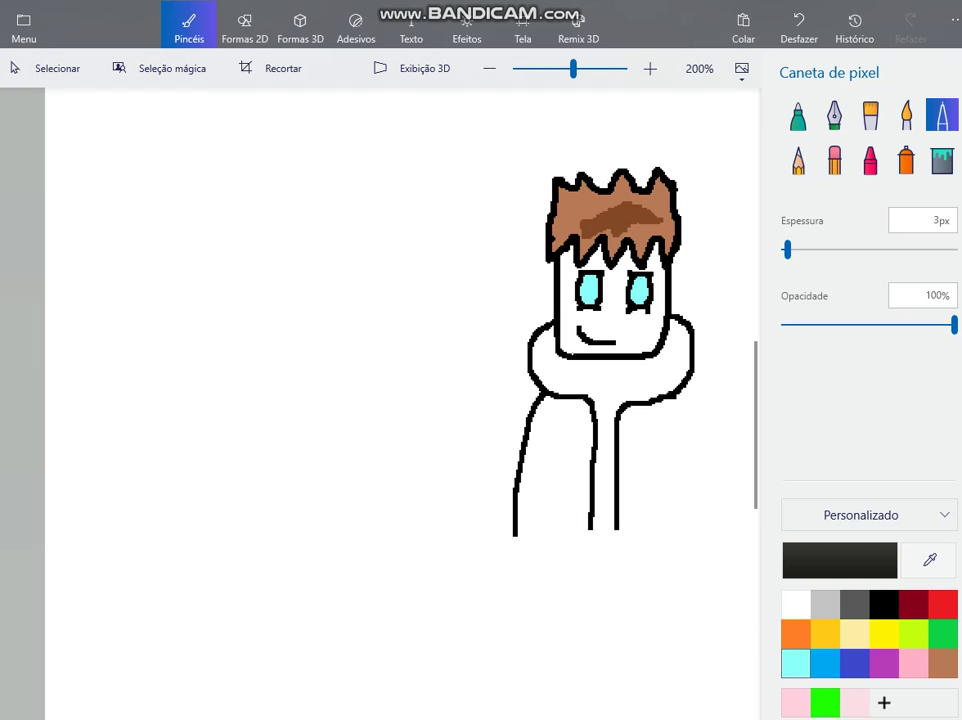
left_click_drag(692, 390, 697, 523)
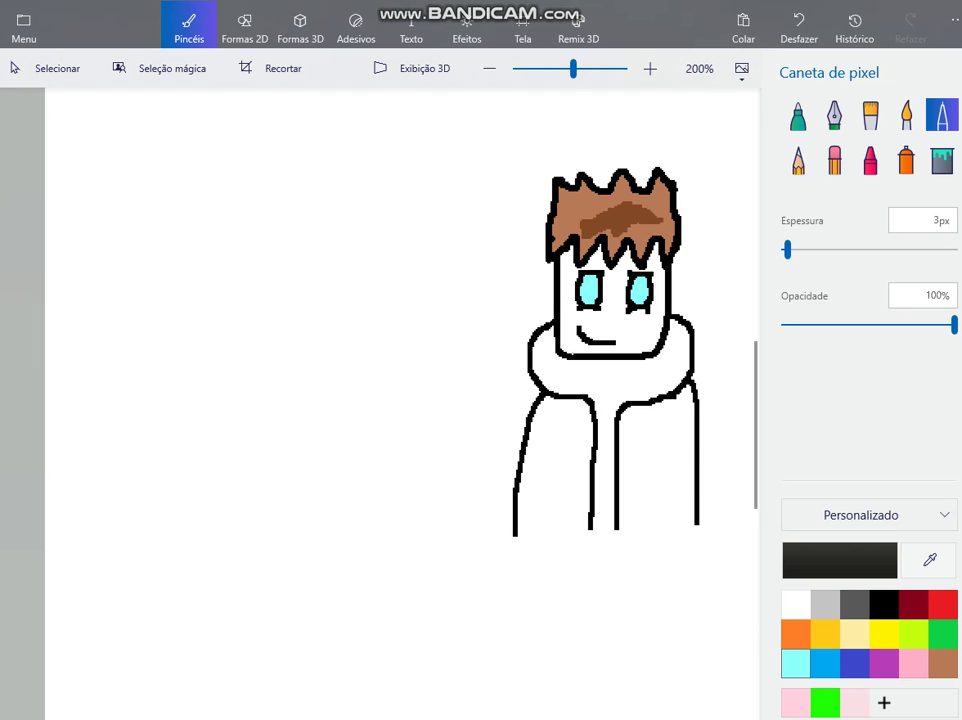
left_click(798, 25)
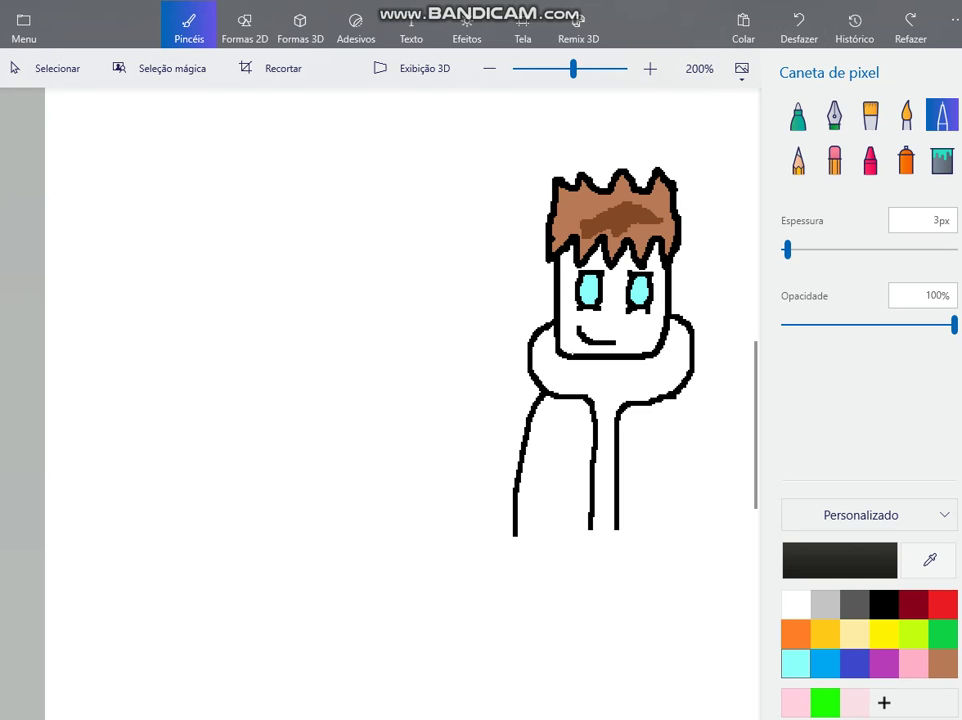
left_click(798, 25)
Step: Draw the jacket's outer side lines down from the hood and add a V-shaped neckline below the chin
left_click_drag(548, 395, 537, 528)
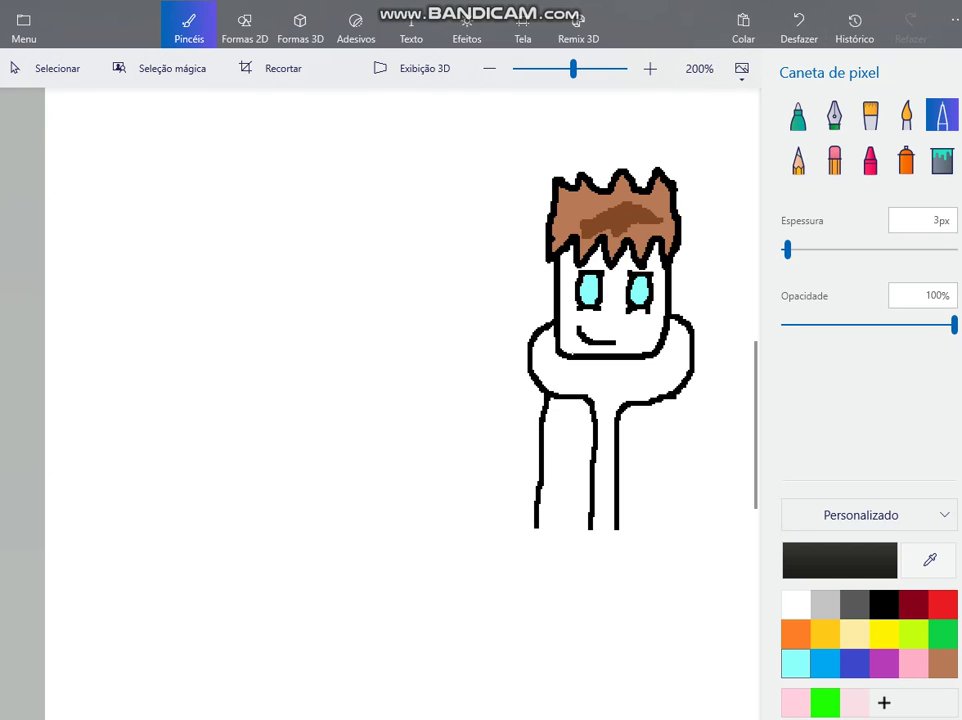
left_click_drag(676, 398, 676, 413)
left_click_drag(675, 453, 673, 533)
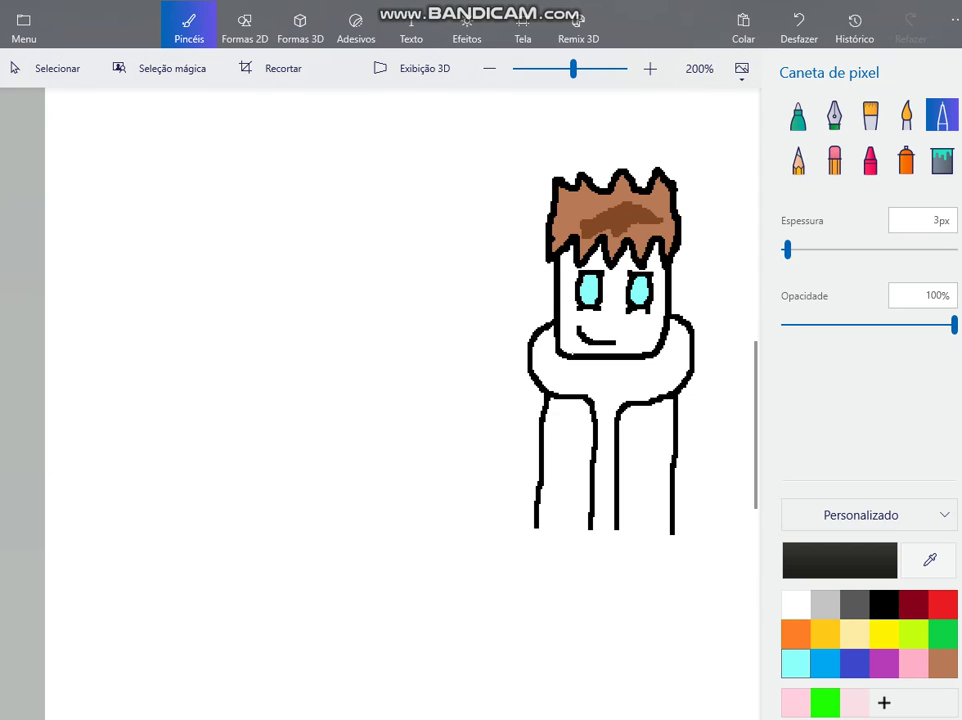
mouse_move(568, 362)
left_mouse_down()
mouse_move(601, 408)
mouse_move(630, 378)
left_mouse_up()
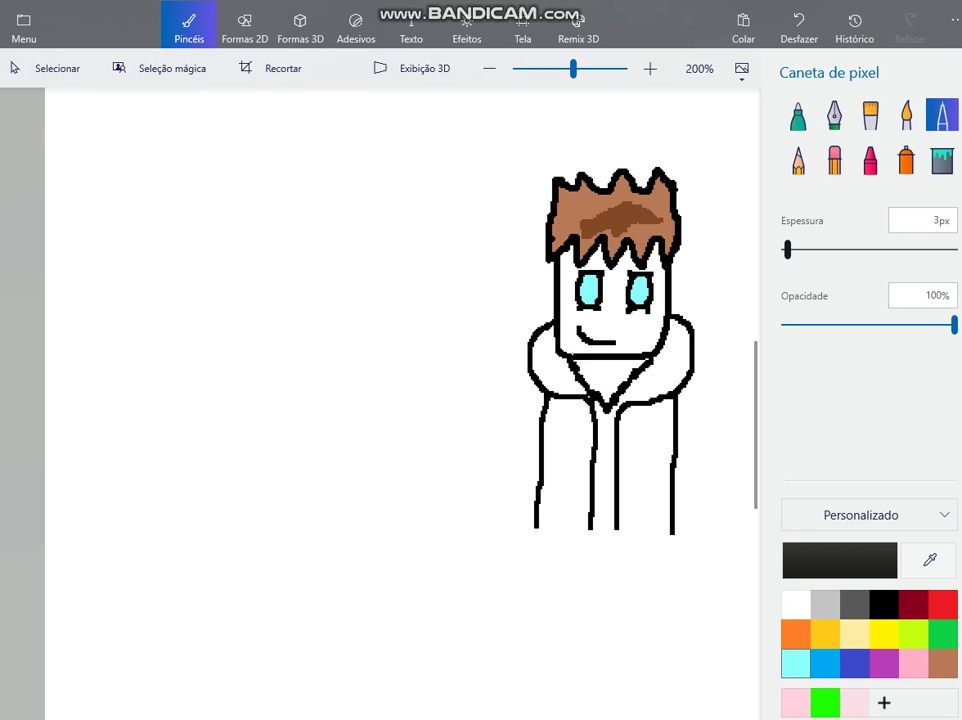
Step: Draw a small scribble inside the V-neck area with a 1 px black pixel pen
left_click_drag(787, 249, 783, 249)
mouse_move(612, 371)
left_mouse_down()
mouse_move(621, 367)
mouse_move(606, 380)
mouse_move(618, 374)
left_mouse_up()
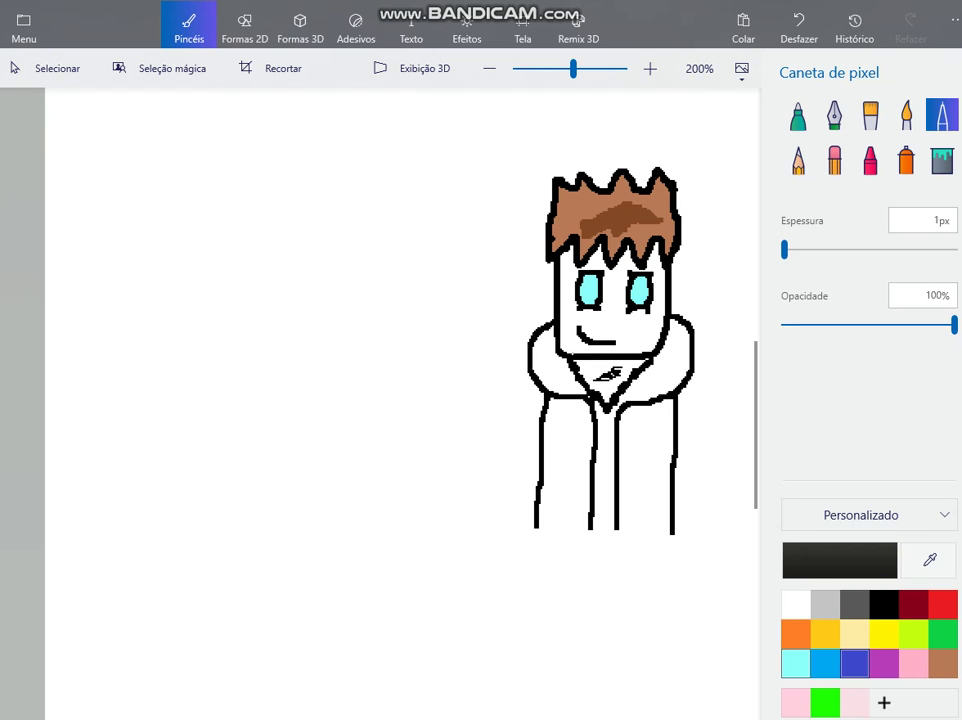
Step: Fill the V-neck area below the chin with solid indigo, undoing the small scribble inside it and refilling
left_click(855, 663)
left_click(941, 160)
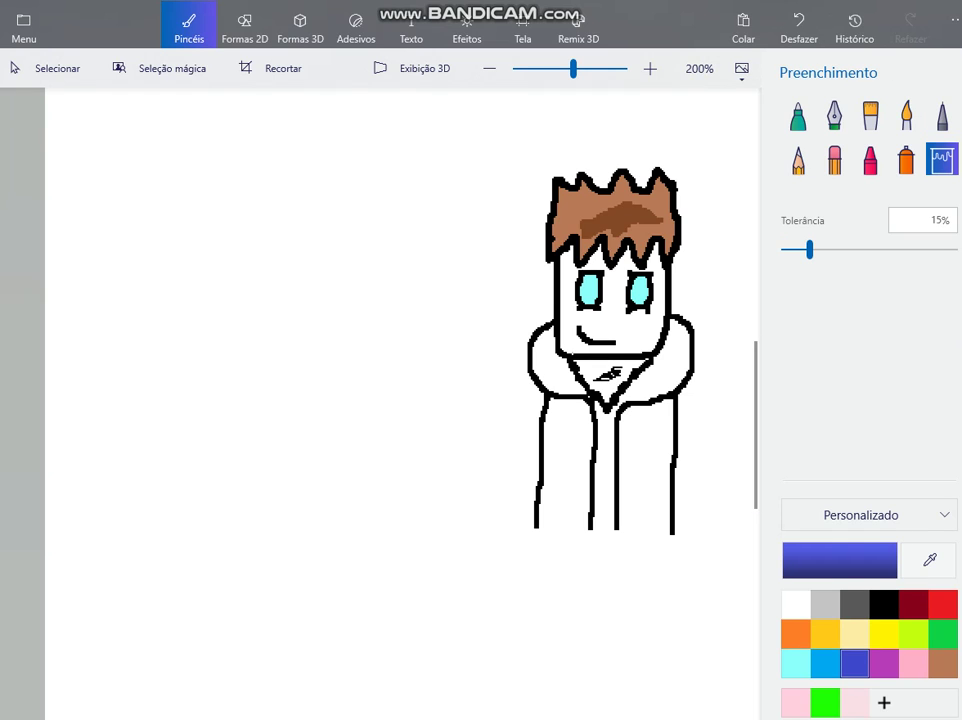
left_click(590, 370)
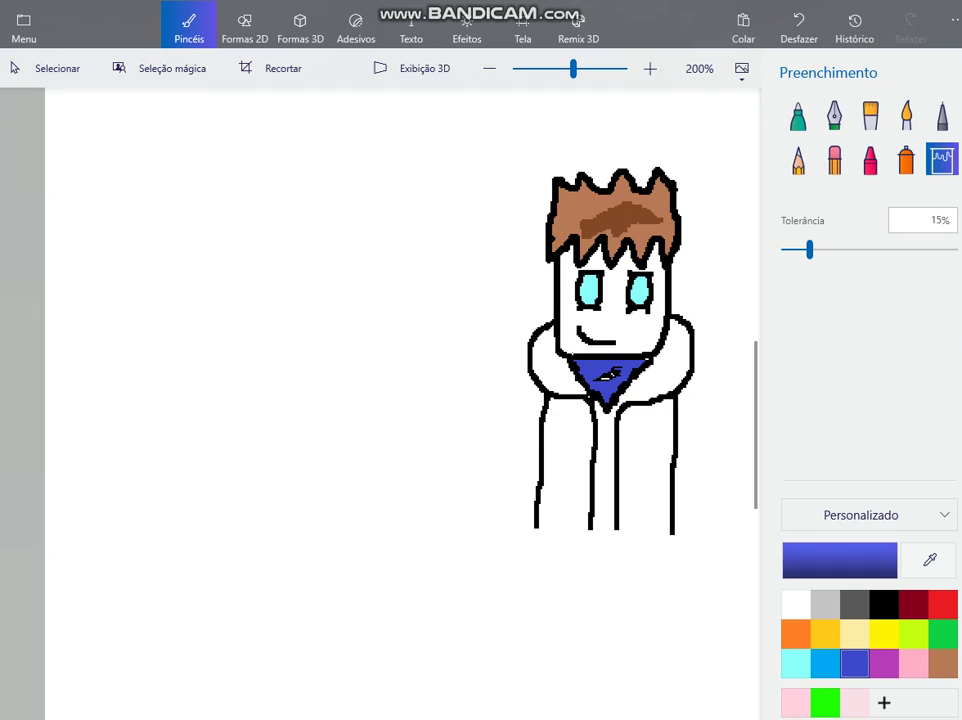
left_click(605, 378)
left_click(612, 374)
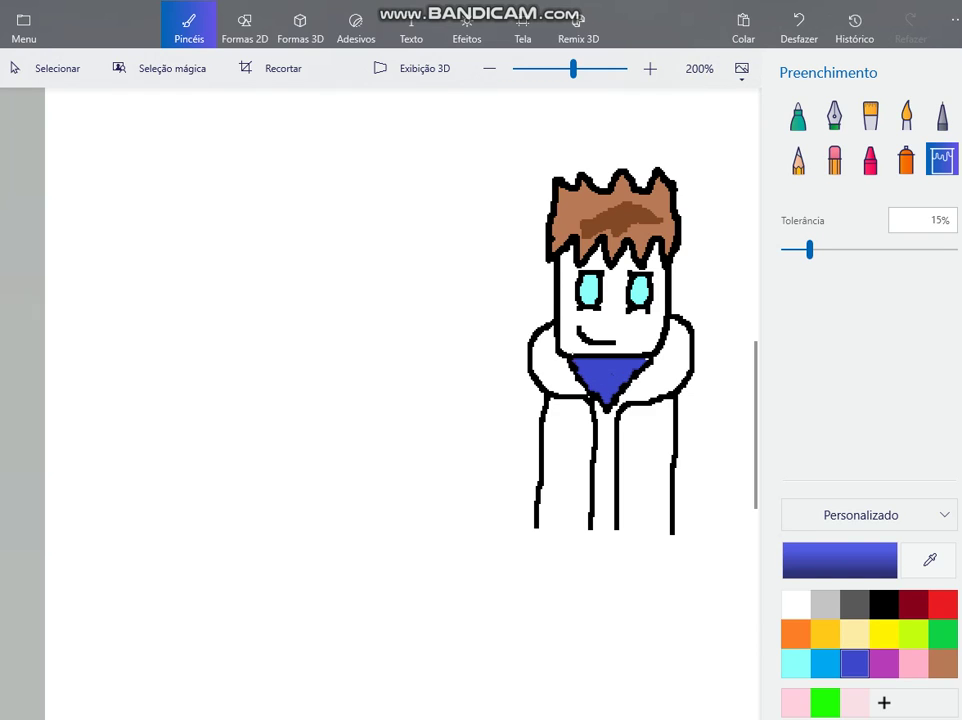
left_click(799, 28)
left_click(799, 28)
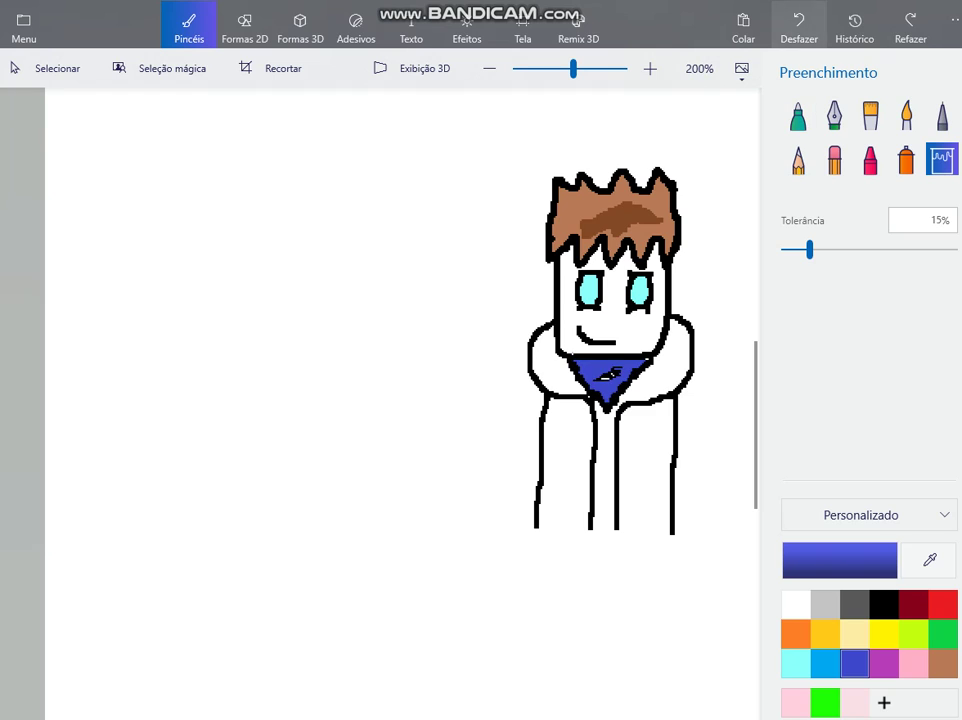
left_click(799, 28)
left_click(606, 372)
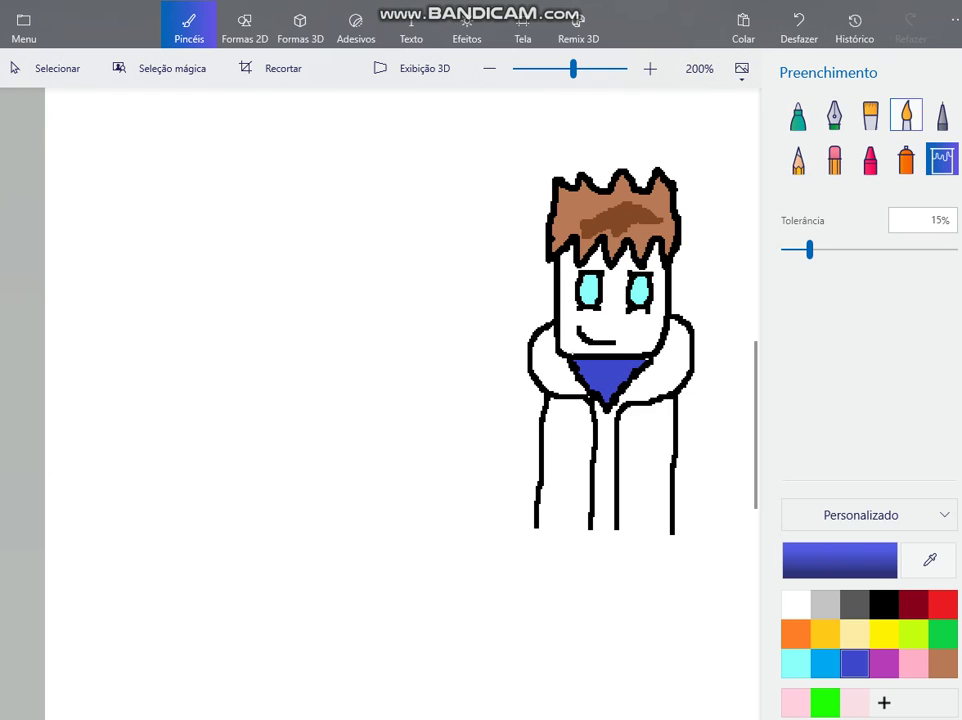
Step: Draw a thin wavy black fold line across the indigo neckline with the 1 px pixel pen
left_click(941, 114)
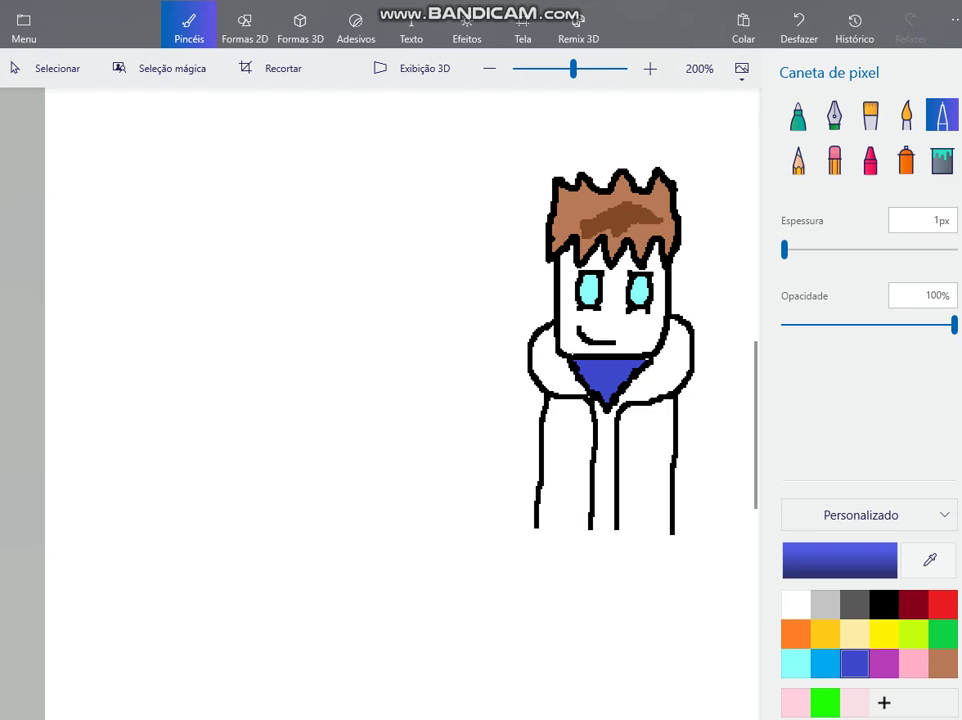
left_click(884, 604)
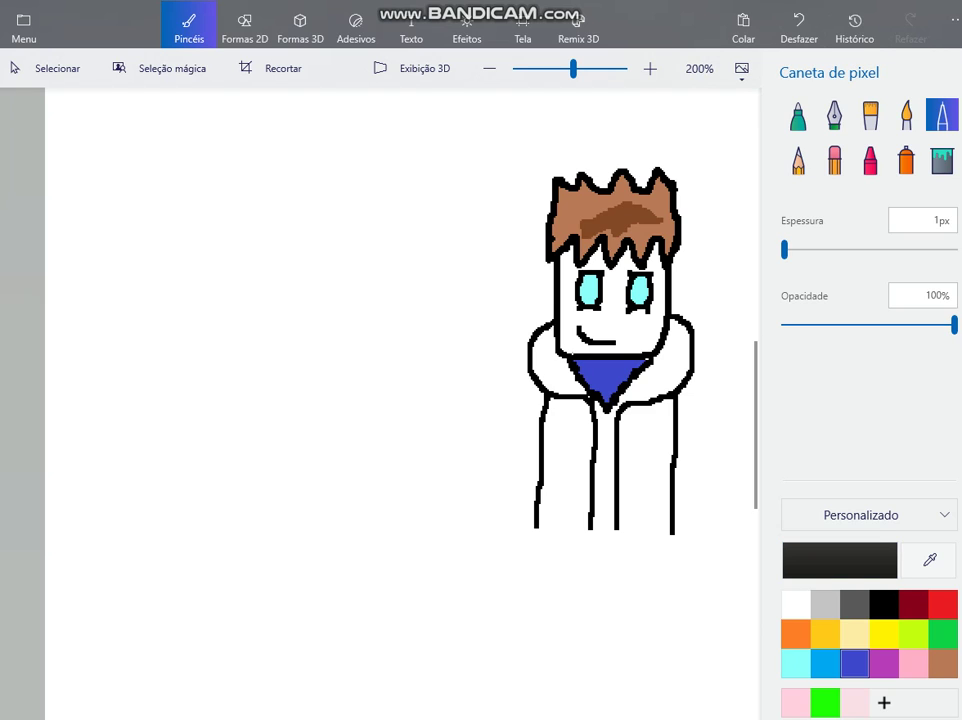
left_click_drag(588, 372, 625, 367)
Step: Mix a custom light gray (hex dedede) and fill the left side of the hood with it
left_click(884, 634)
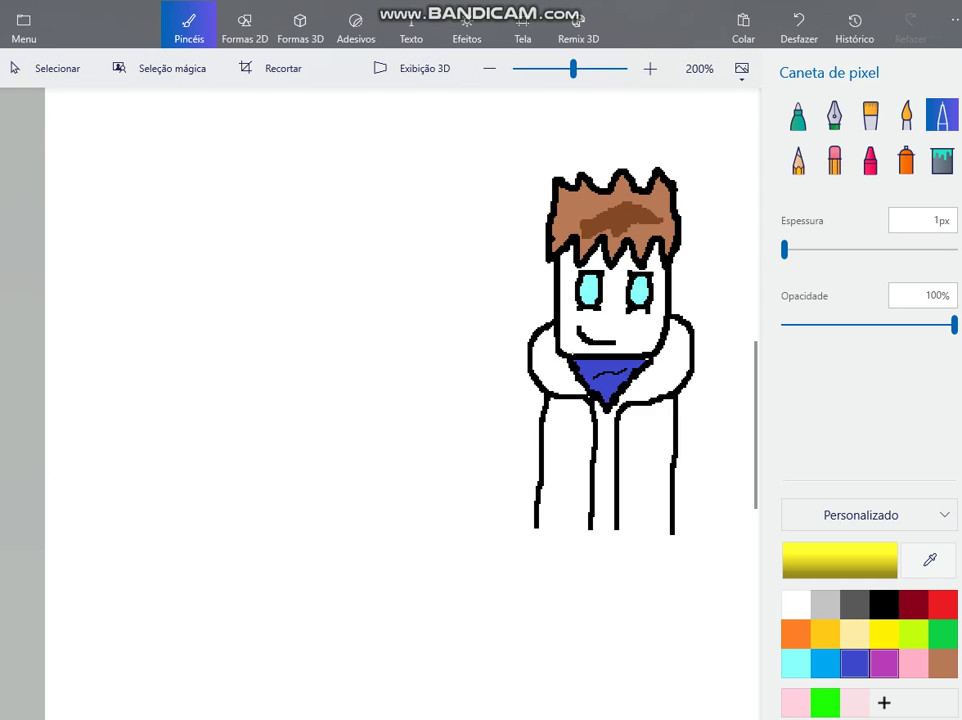
left_click(825, 605)
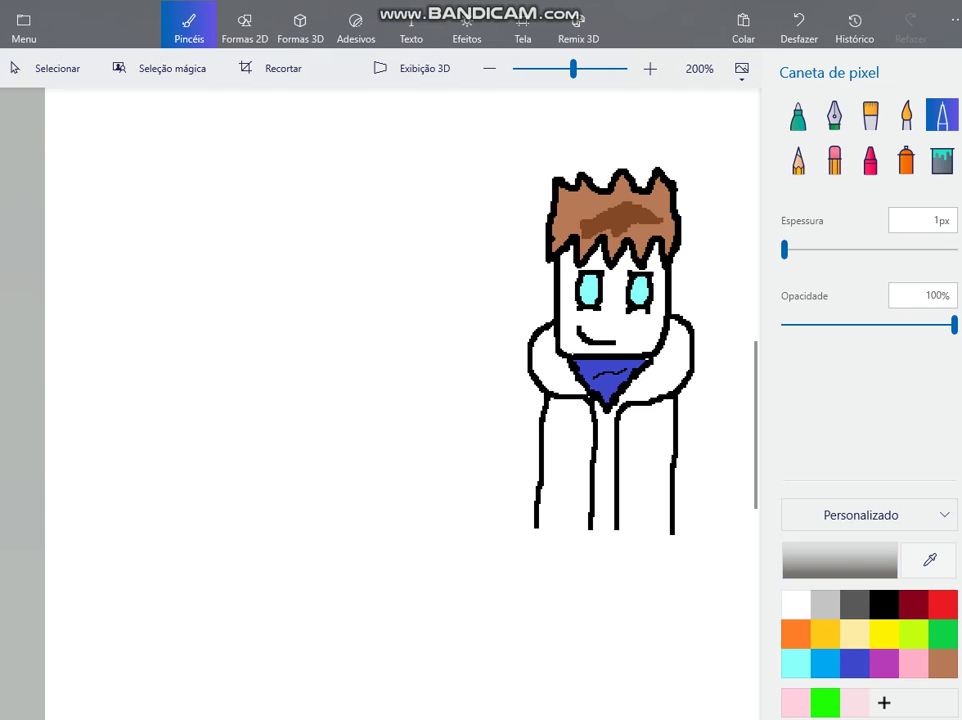
left_click(846, 561)
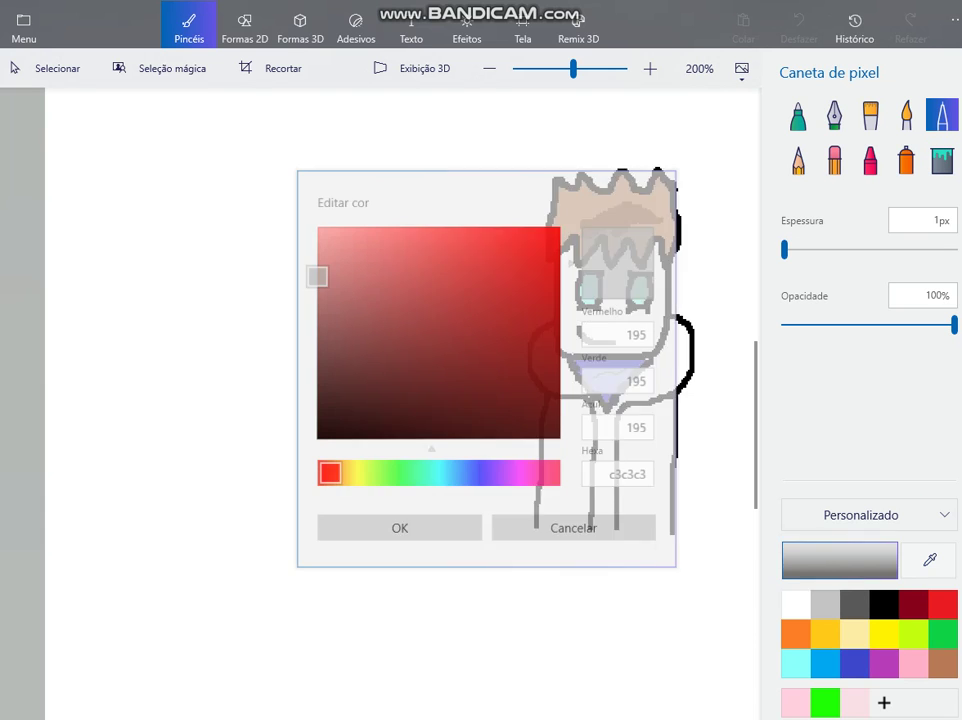
left_click_drag(317, 276, 317, 254)
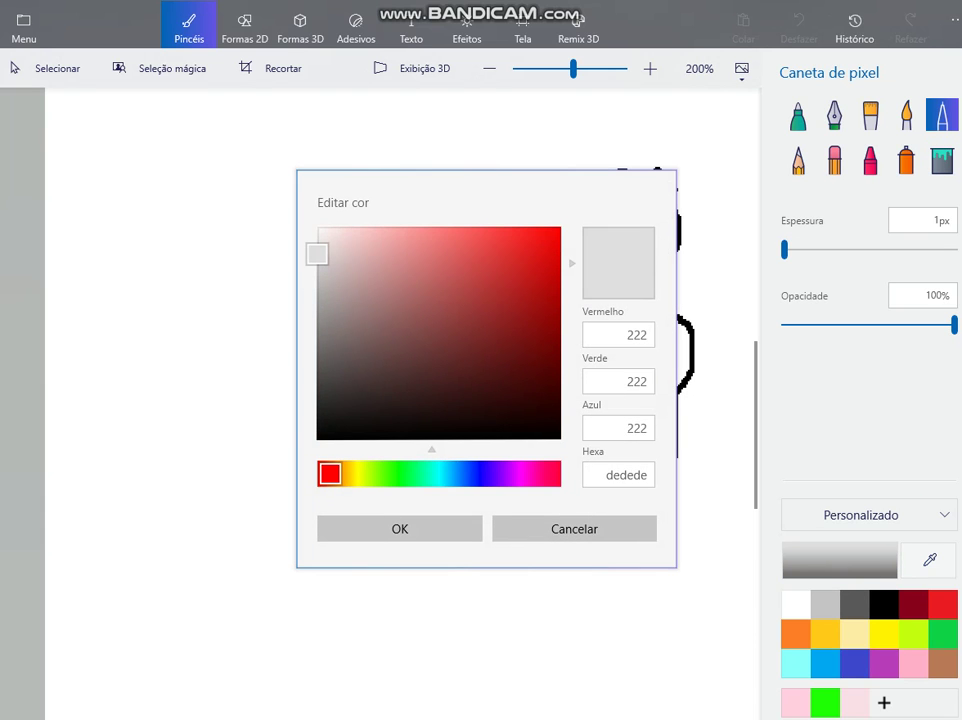
left_click(400, 529)
left_click(941, 160)
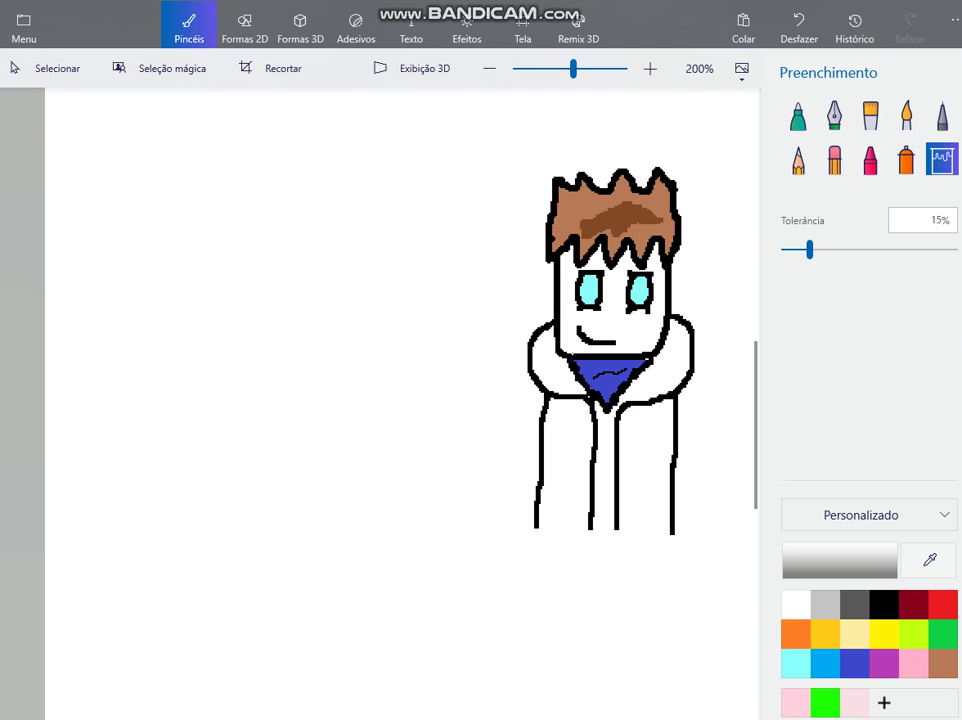
left_click(545, 370)
Step: Try to fill the right side of the hood with light gray, and undo the fill
left_click(670, 364)
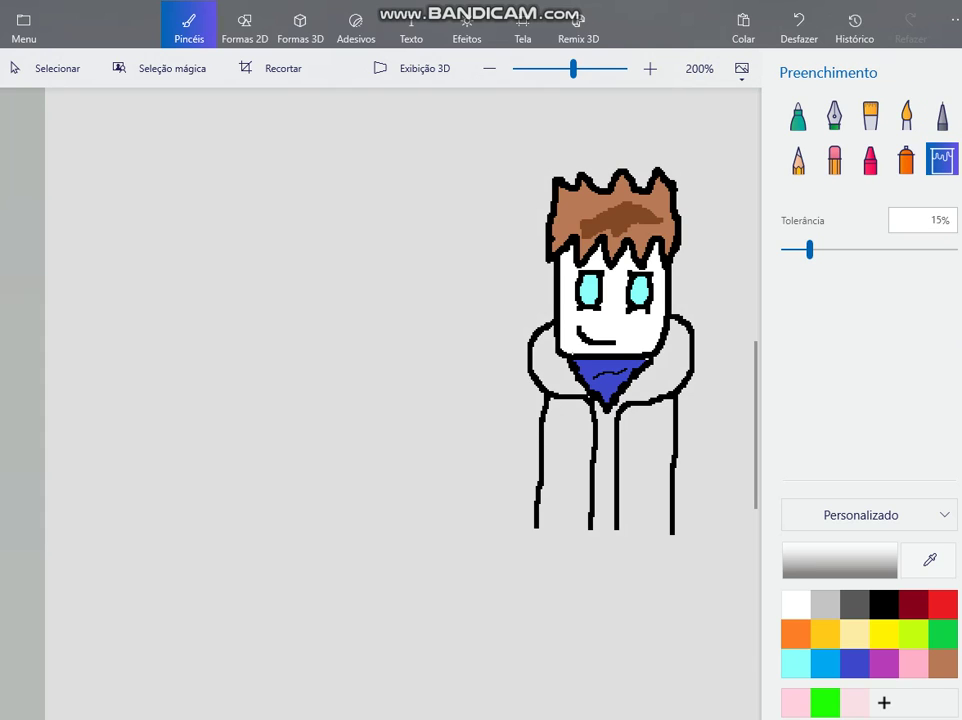
left_click(799, 25)
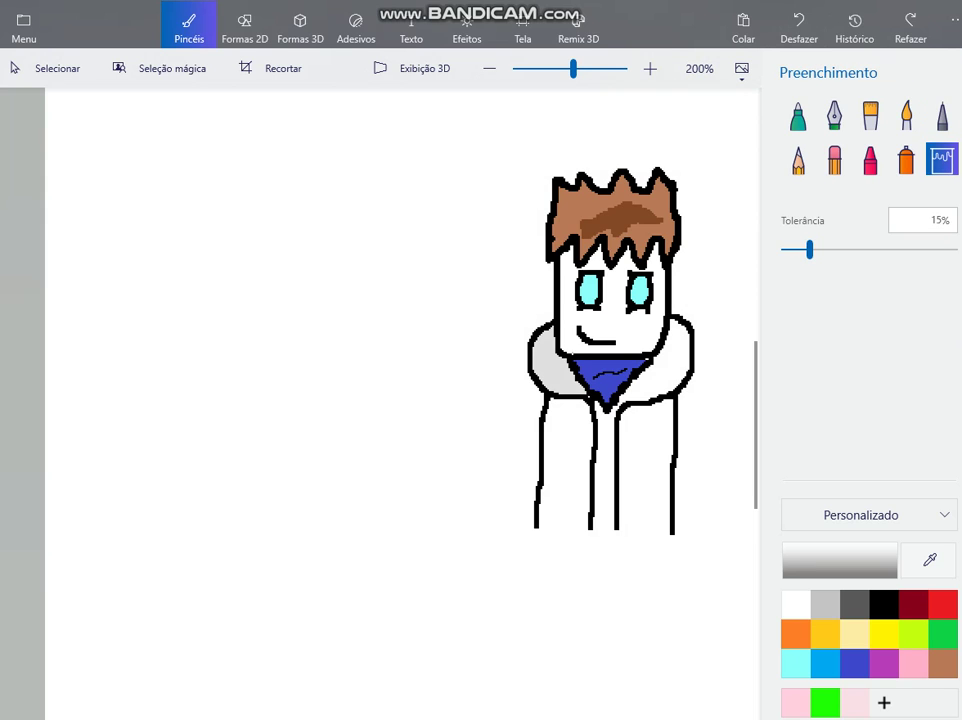
key("ctrl+y")
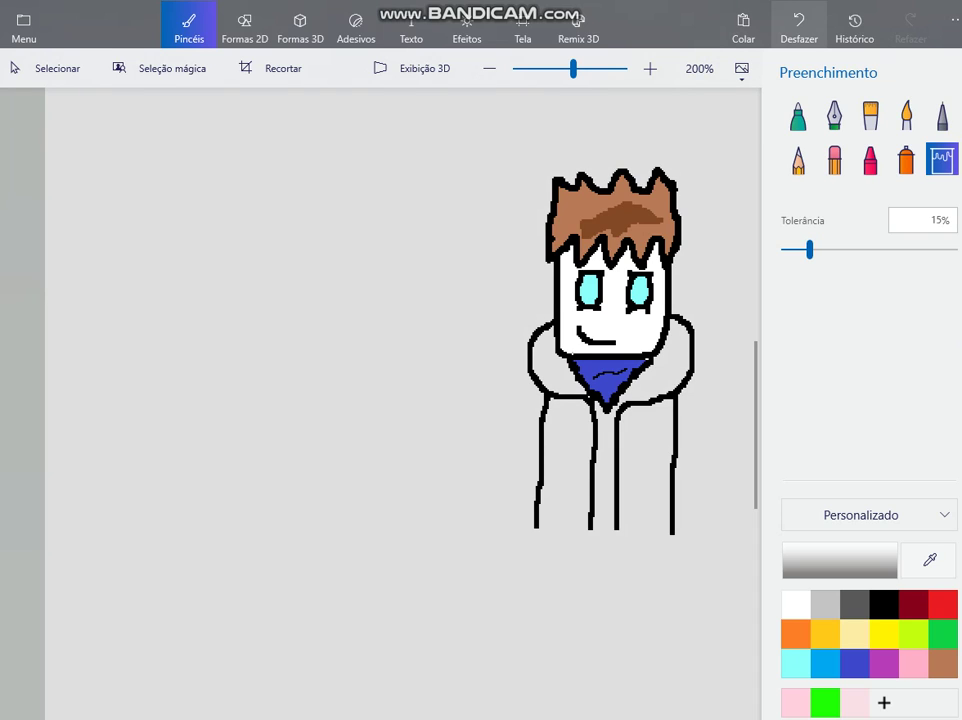
left_click(799, 25)
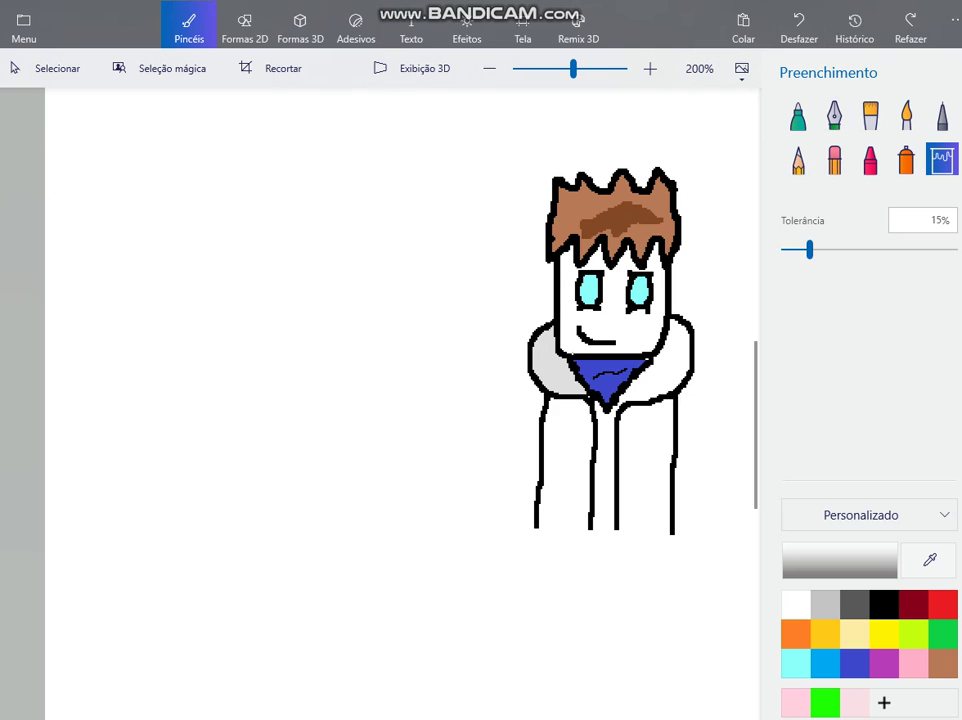
Step: Draw an unfilled oval with a solid 4 px black outline around the whole character
left_click(942, 114)
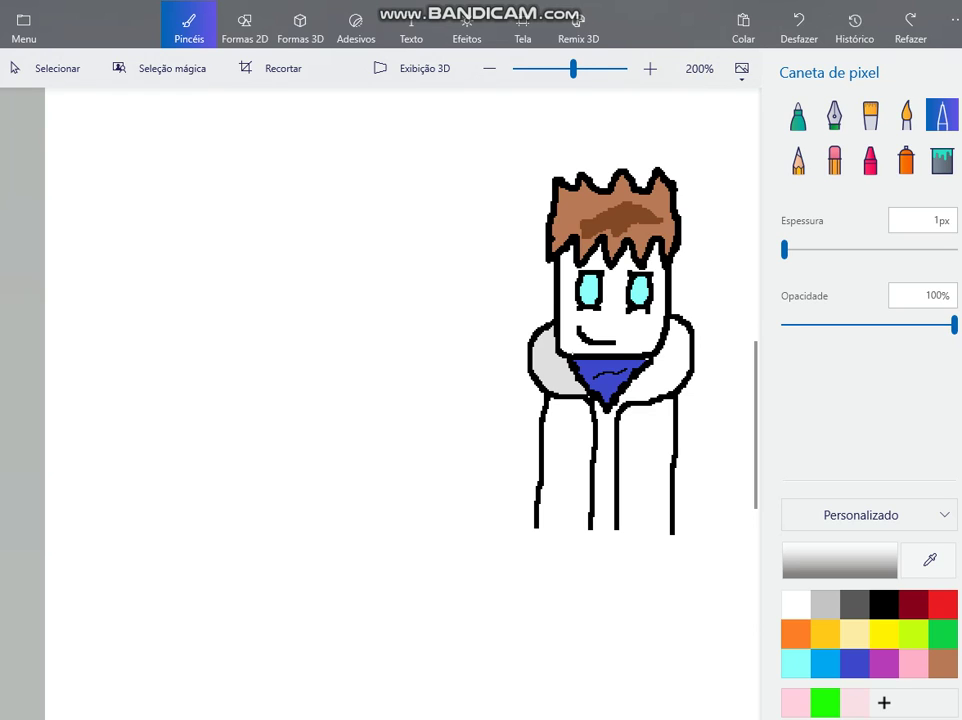
scroll(696, 467, "down", 1)
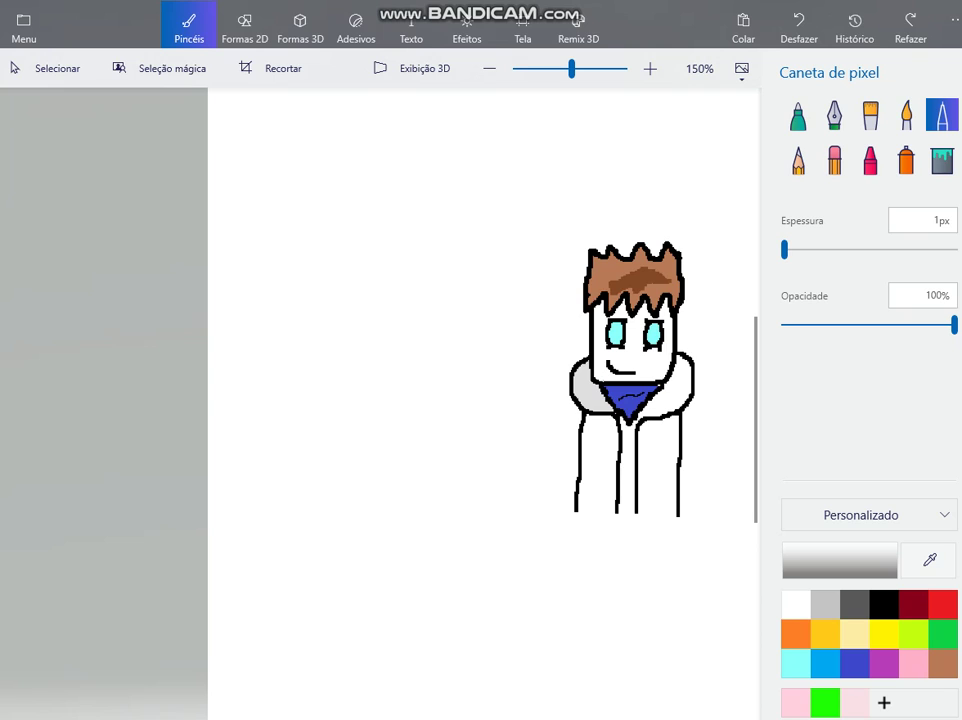
scroll(480, 404, "right", 2)
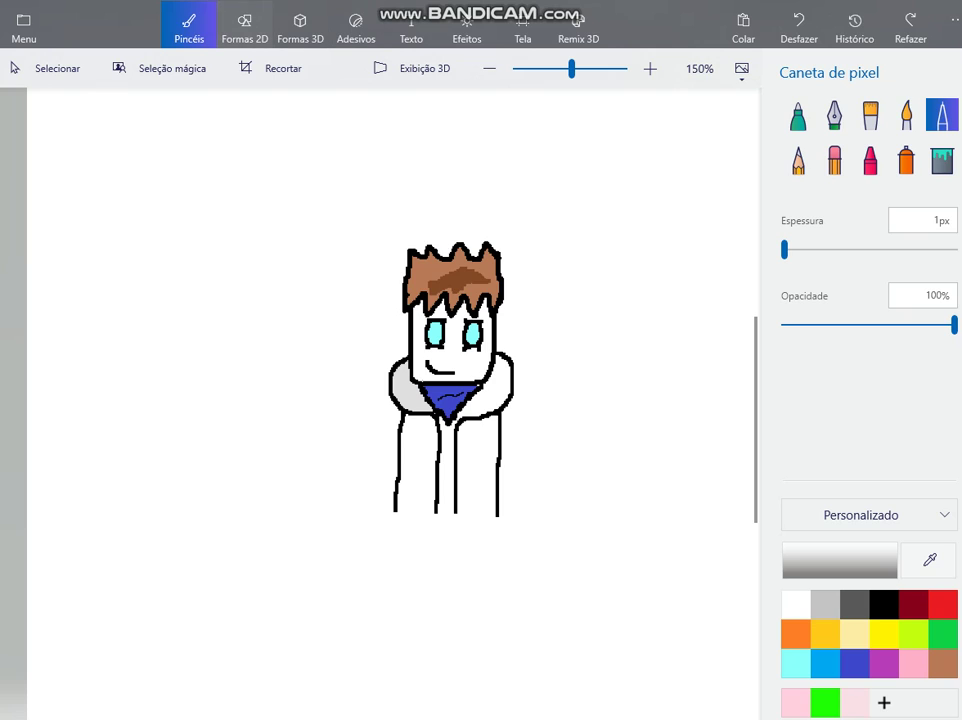
left_click(244, 25)
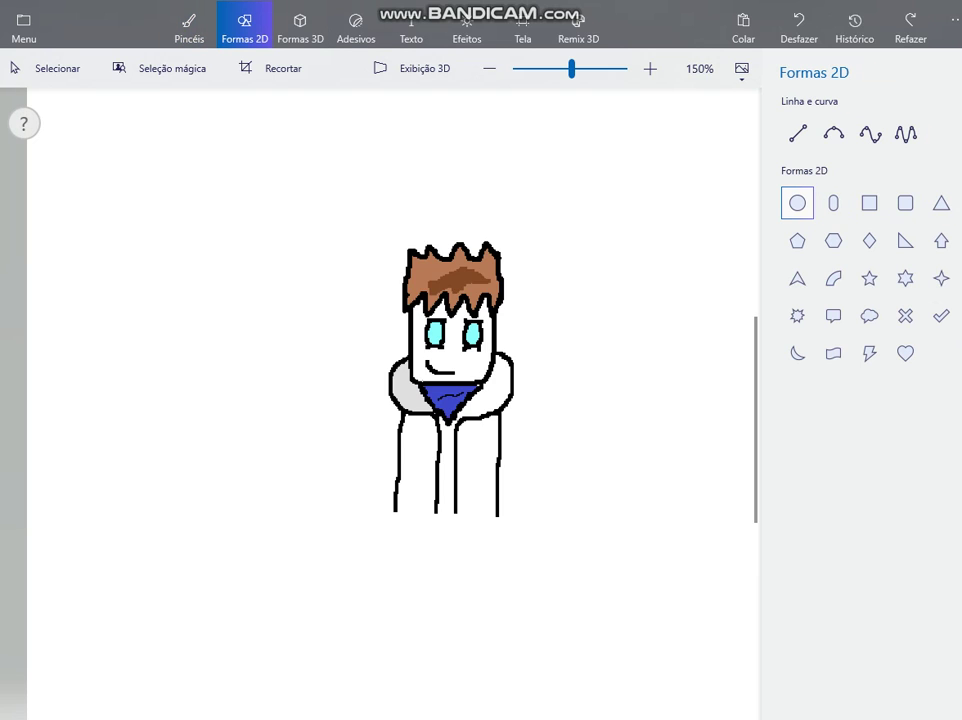
left_click_drag(325, 208, 577, 550)
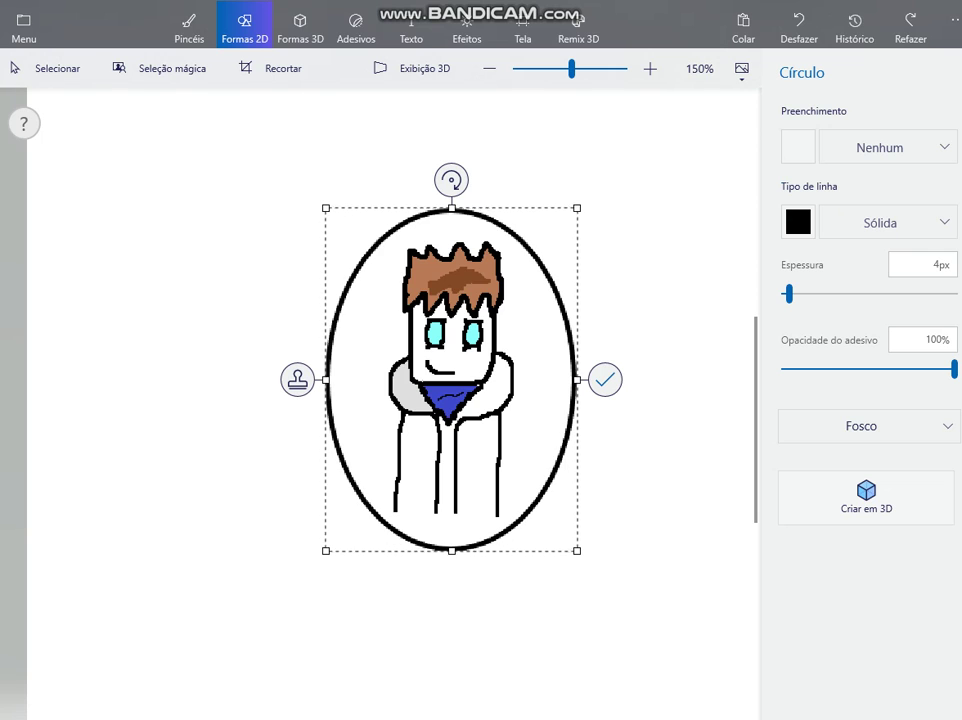
left_click(605, 380)
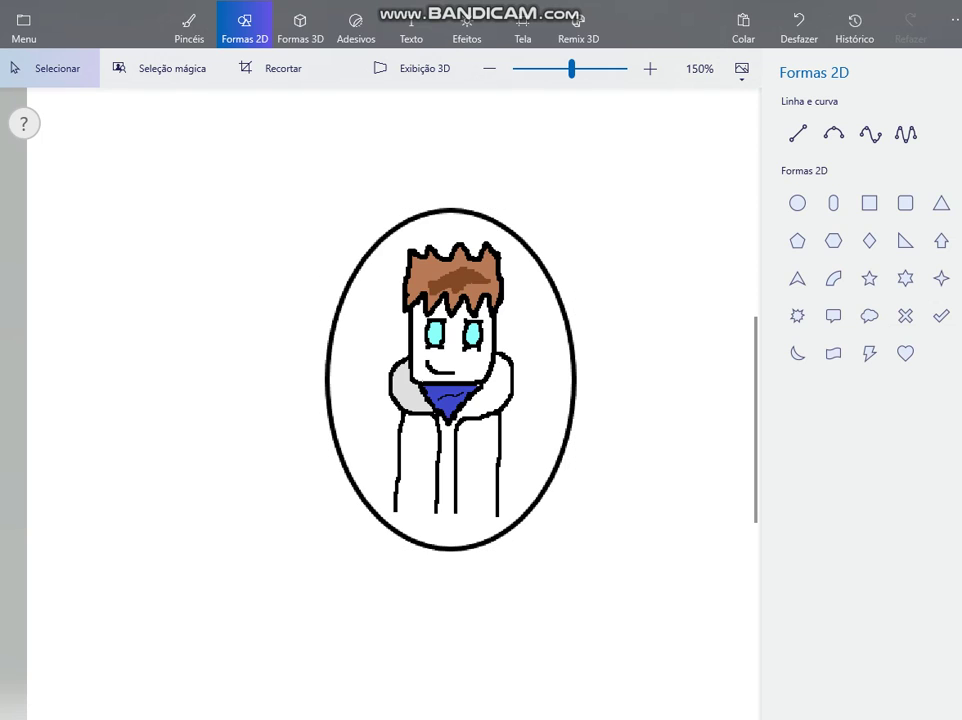
Step: Set the drawing color to black and erase the lower end of the jacket's left outer line
left_click(189, 28)
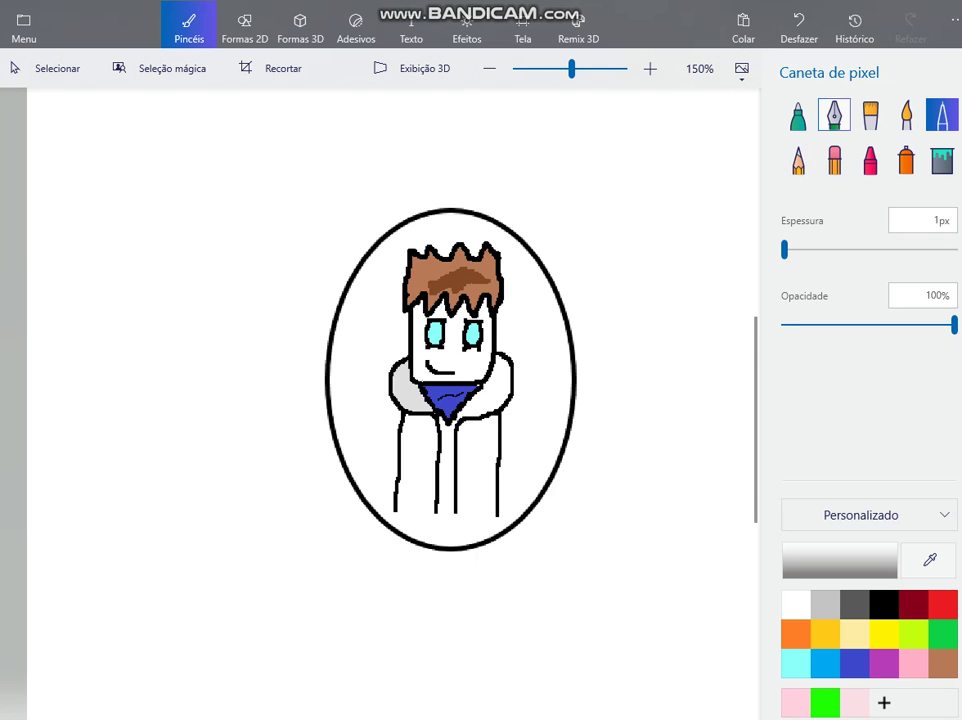
left_click(884, 604)
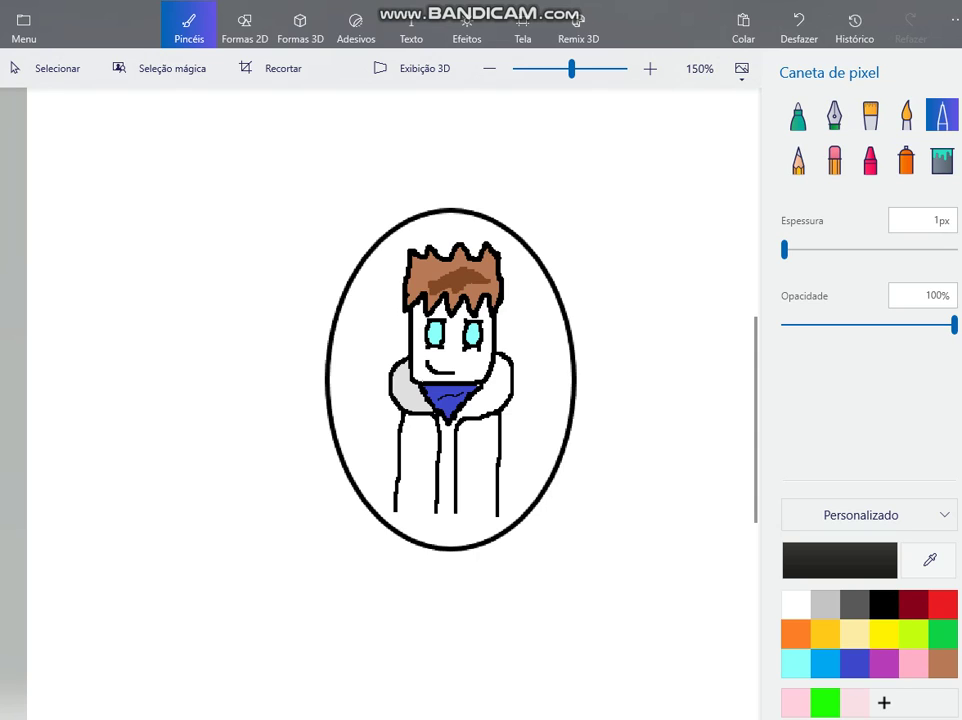
left_click(834, 160)
left_click_drag(396, 515, 396, 482)
Step: Redraw the jacket's left outer line and extend all jacket lines down to the oval in 3 px black pixel pen
left_click(941, 114)
left_click(799, 27)
left_click_drag(784, 250, 789, 250)
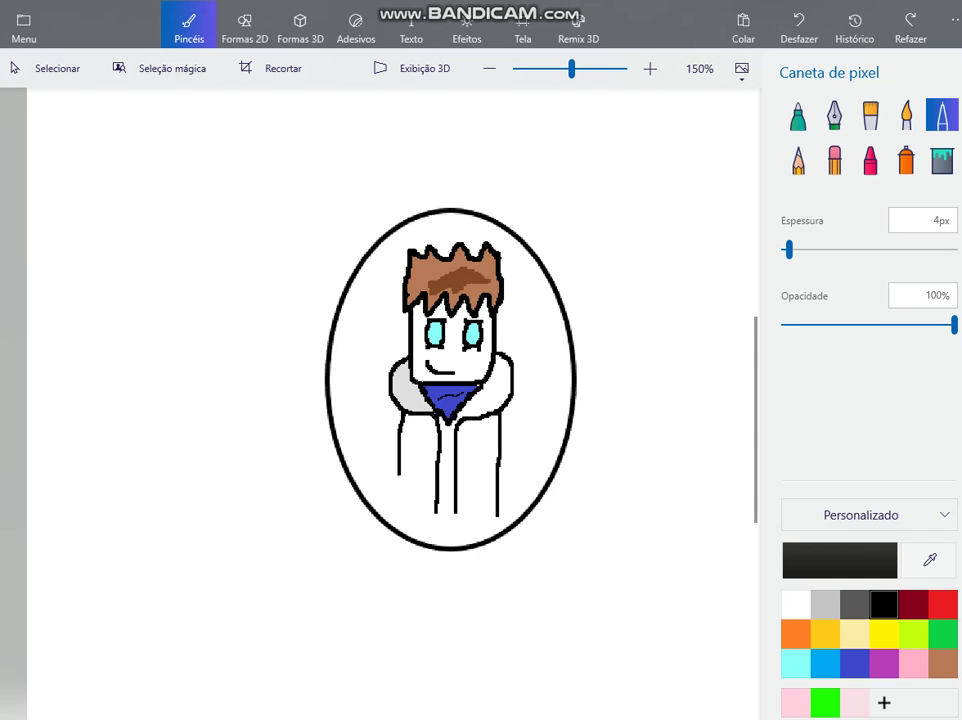
left_click_drag(399, 473, 401, 511)
left_click_drag(789, 250, 787, 250)
left_click(801, 28)
left_click_drag(399, 476, 399, 511)
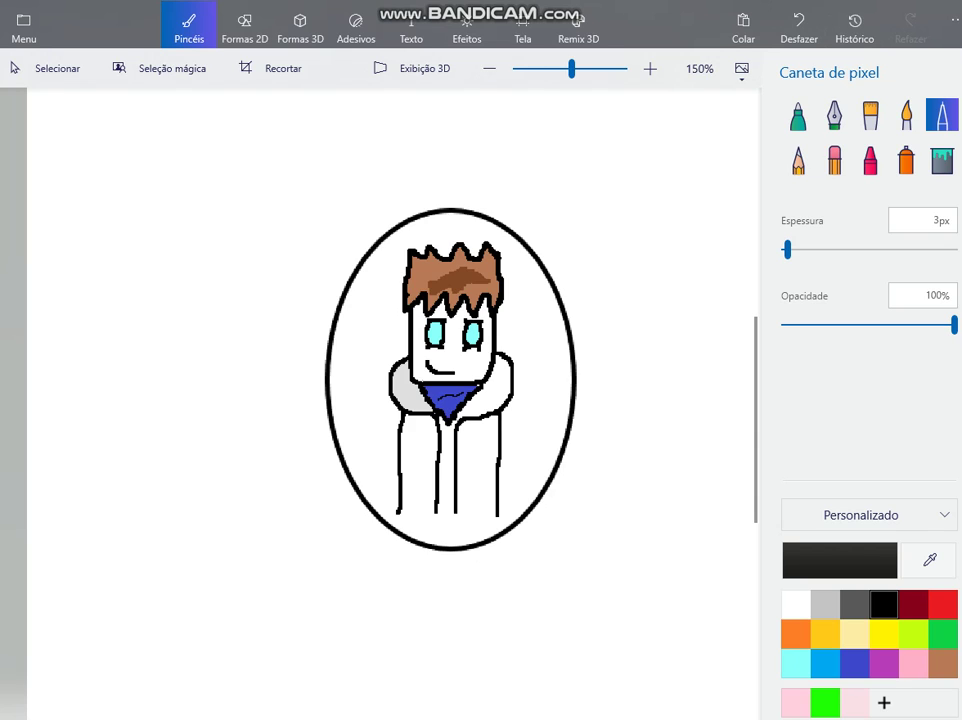
mouse_move(456, 512)
left_mouse_down()
mouse_move(454, 547)
mouse_move(437, 514)
mouse_move(437, 548)
left_mouse_up()
left_click_drag(498, 515, 498, 536)
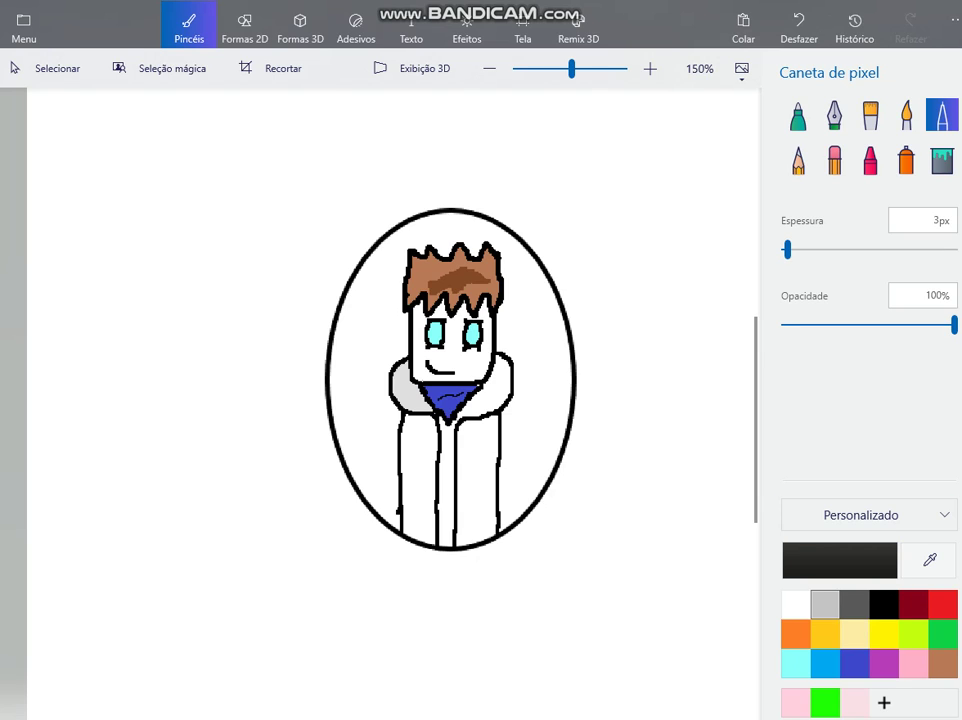
Step: Sample the hood's light gray and fill the jacket's center strip and the right side of the hood
left_click(826, 605)
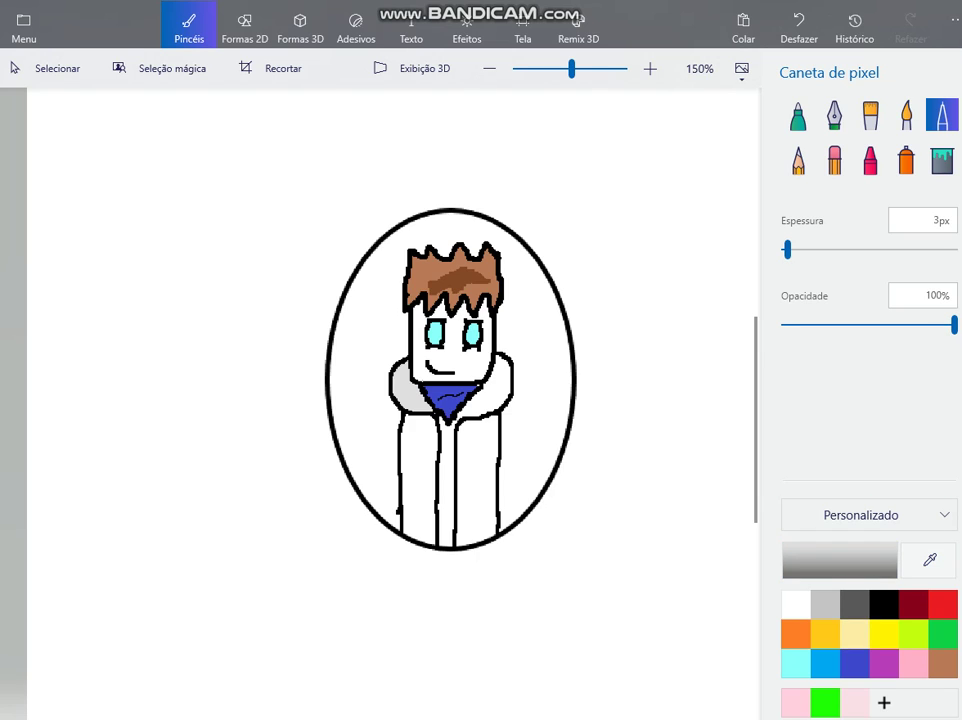
left_click(929, 560)
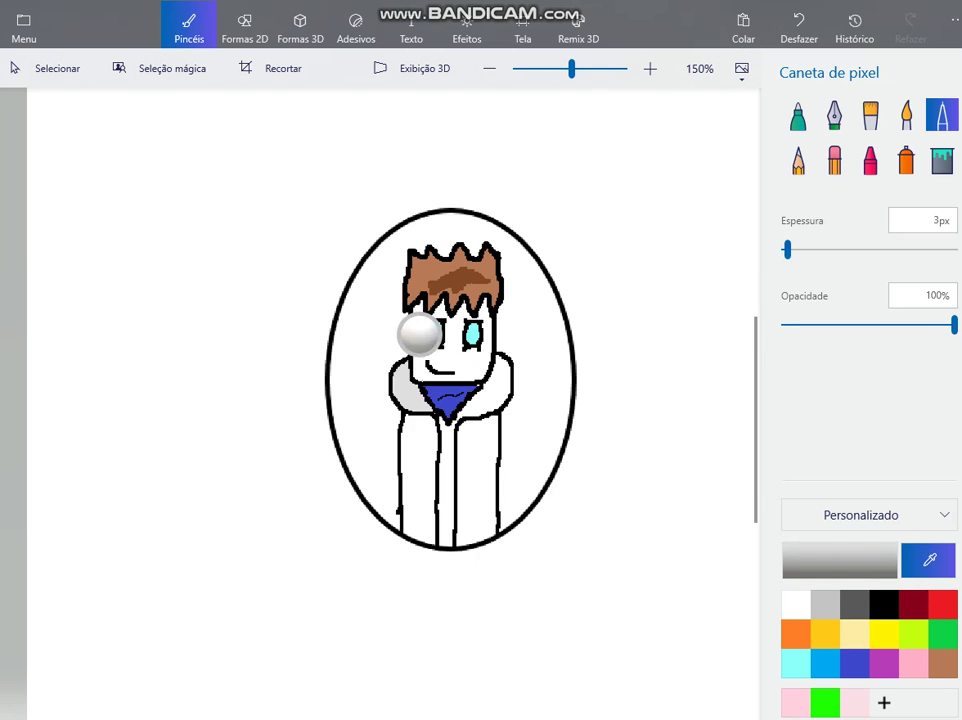
left_click(407, 406)
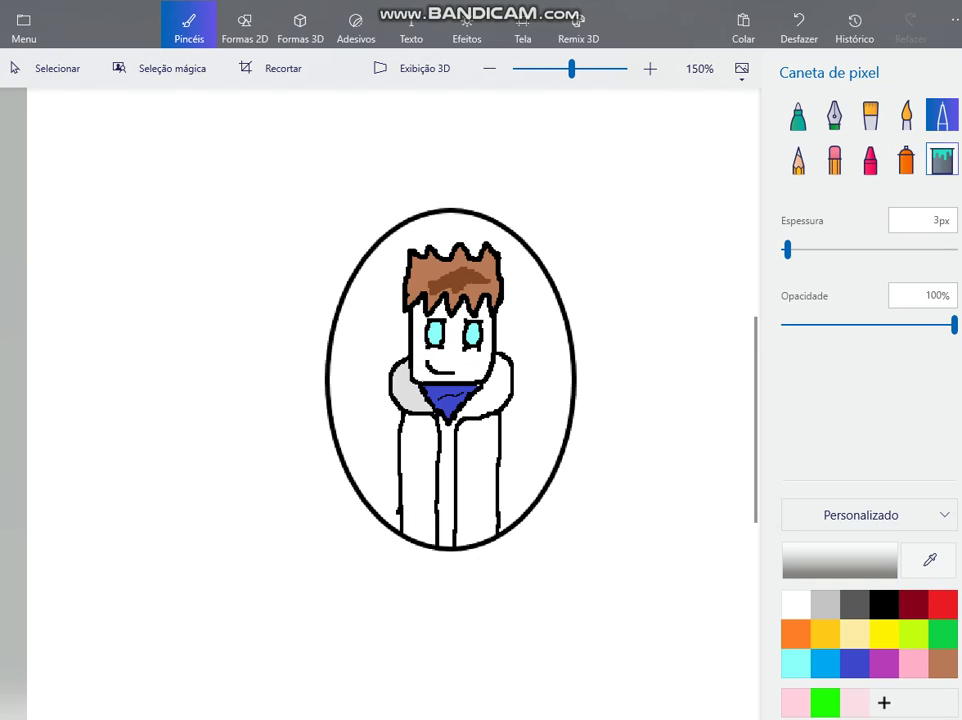
left_click(942, 160)
left_click(446, 480)
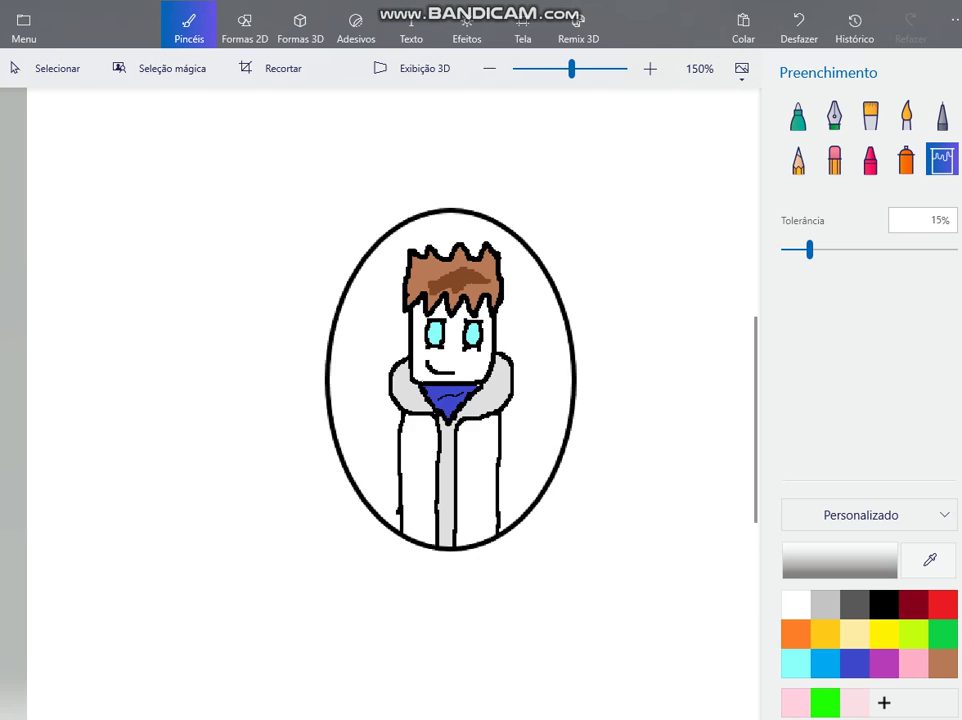
Step: Erase the upper portions of the jacket's two outer side lines below the hood with the 25 px eraser
left_click(942, 115)
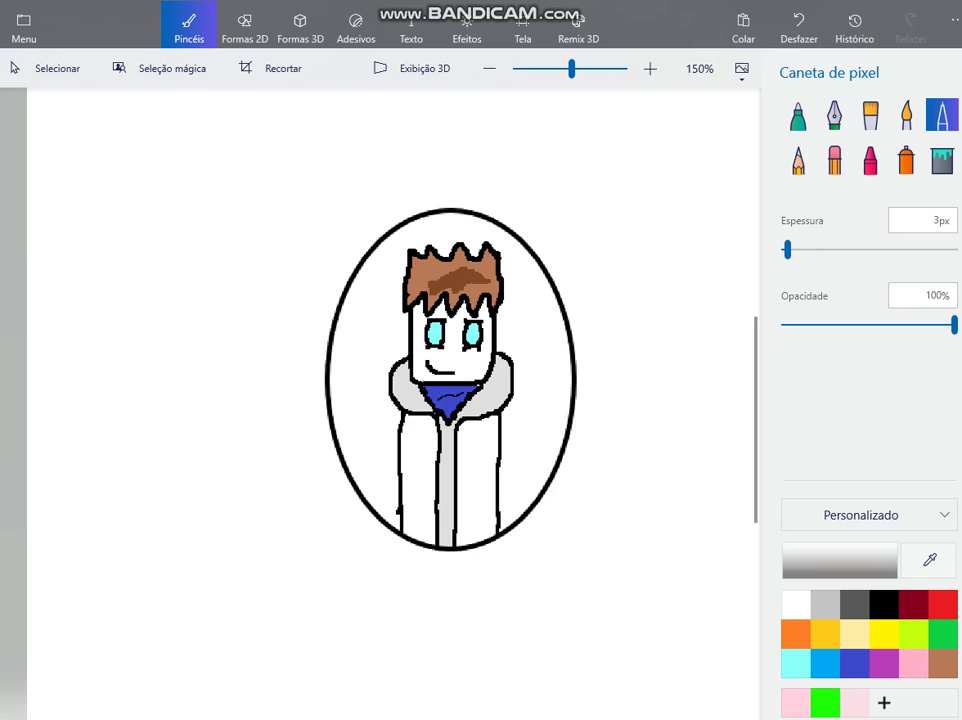
left_click(884, 604)
left_click(798, 160)
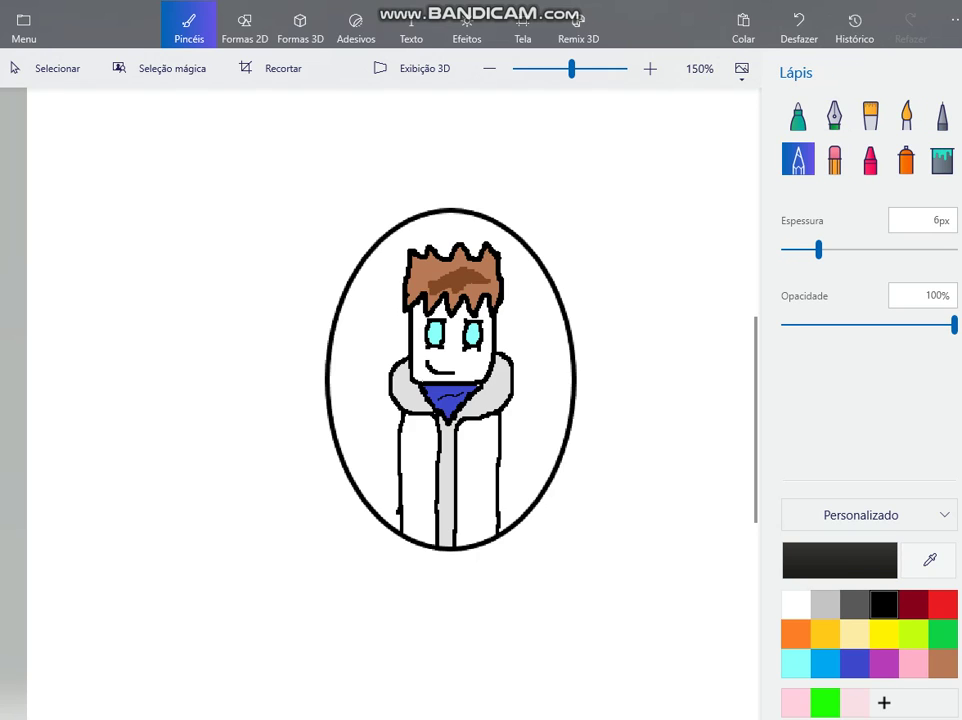
left_click(834, 160)
left_click_drag(399, 447, 400, 428)
left_click_drag(503, 452, 502, 433)
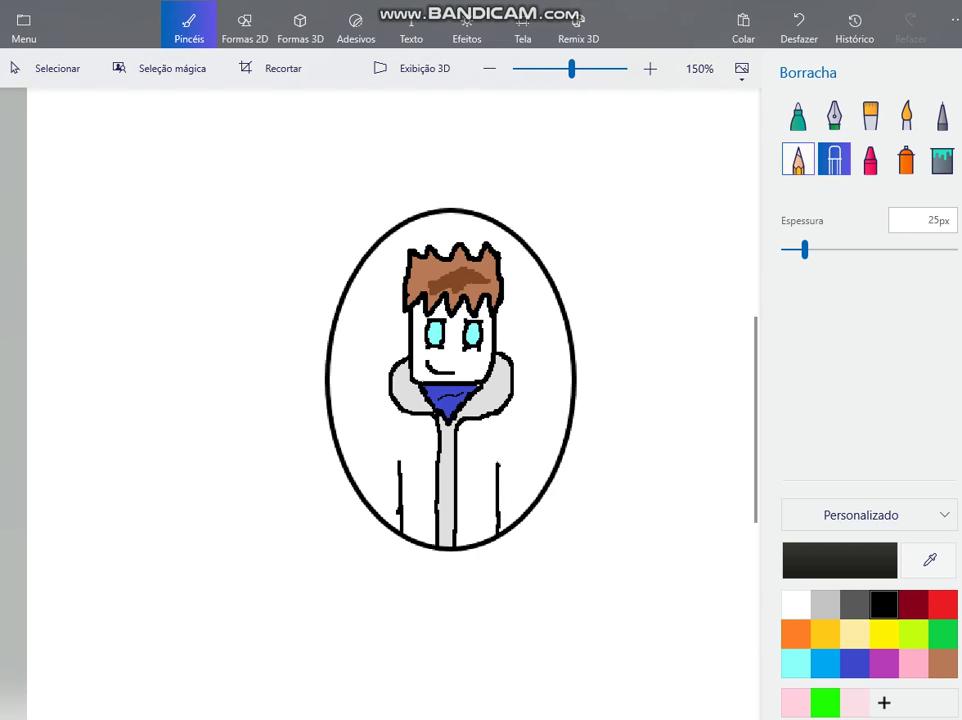
Step: Draw both outer sleeve lines from the hood to the oval and extend the inner arm lines upward with the 3 px black pixel pen
left_click(941, 115)
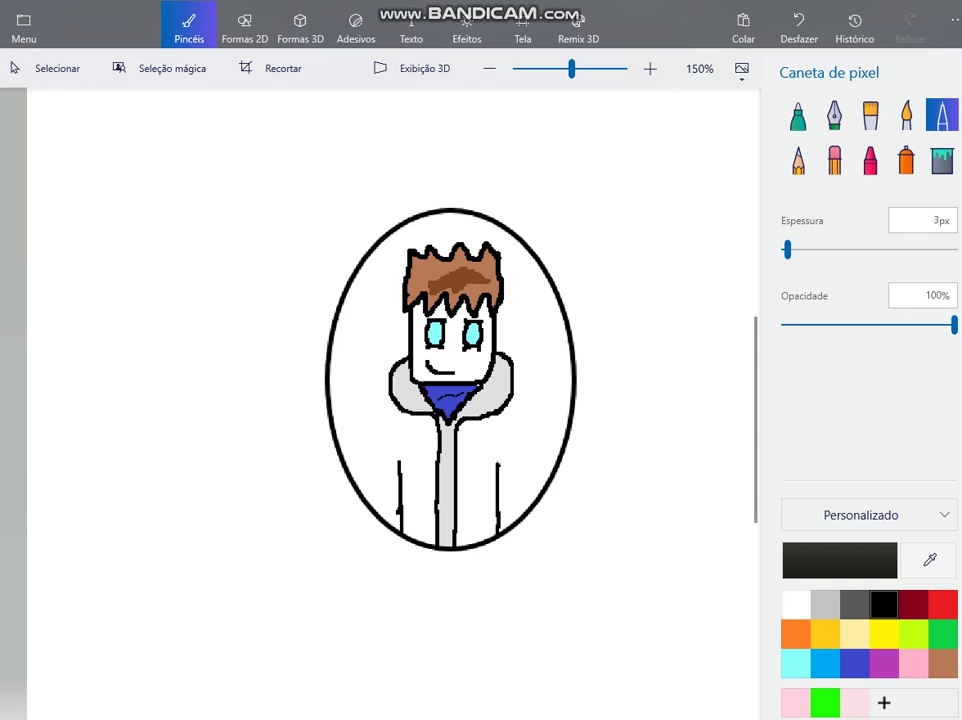
left_click_drag(392, 406, 373, 515)
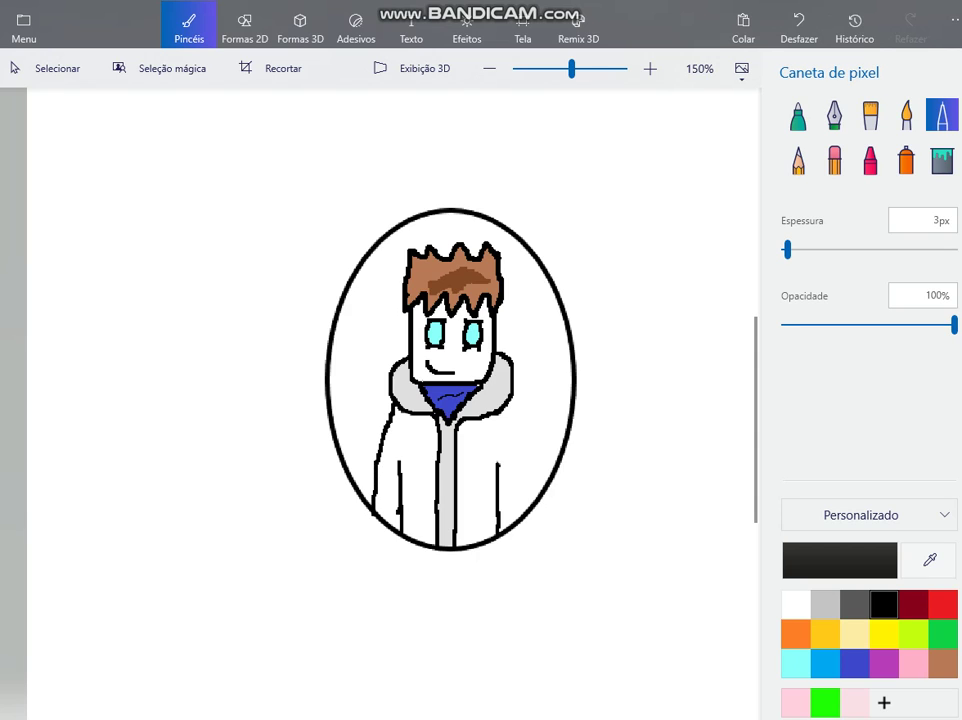
left_click_drag(510, 416, 519, 519)
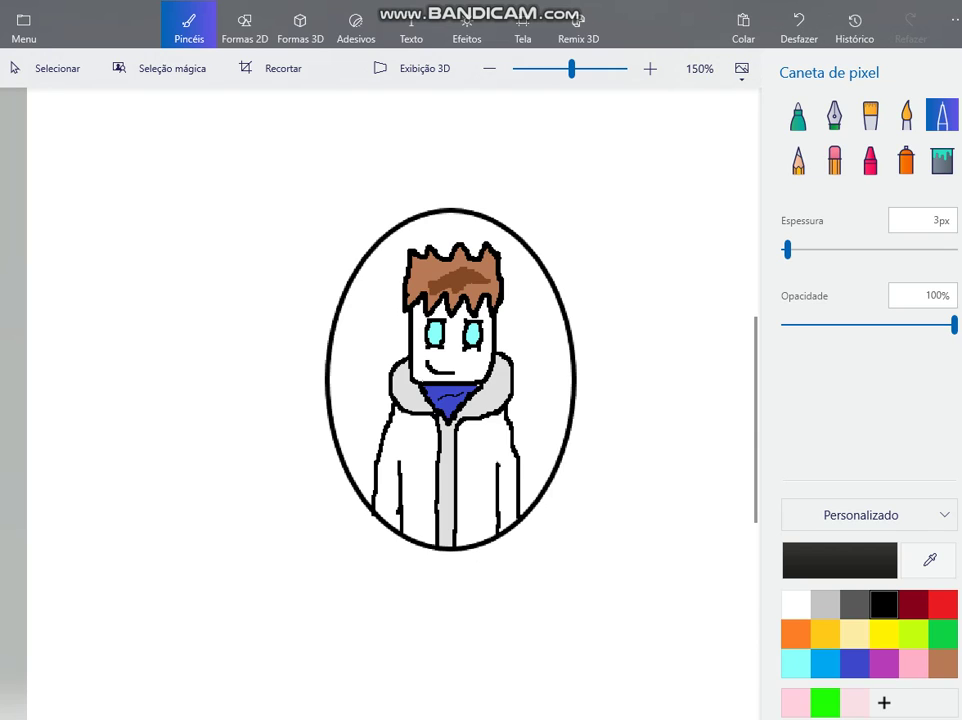
left_click_drag(403, 442, 402, 472)
left_click_drag(493, 445, 498, 480)
Step: Try filling both halves of the jacket with the custom green 22dd57 and undo the fills
left_click(943, 634)
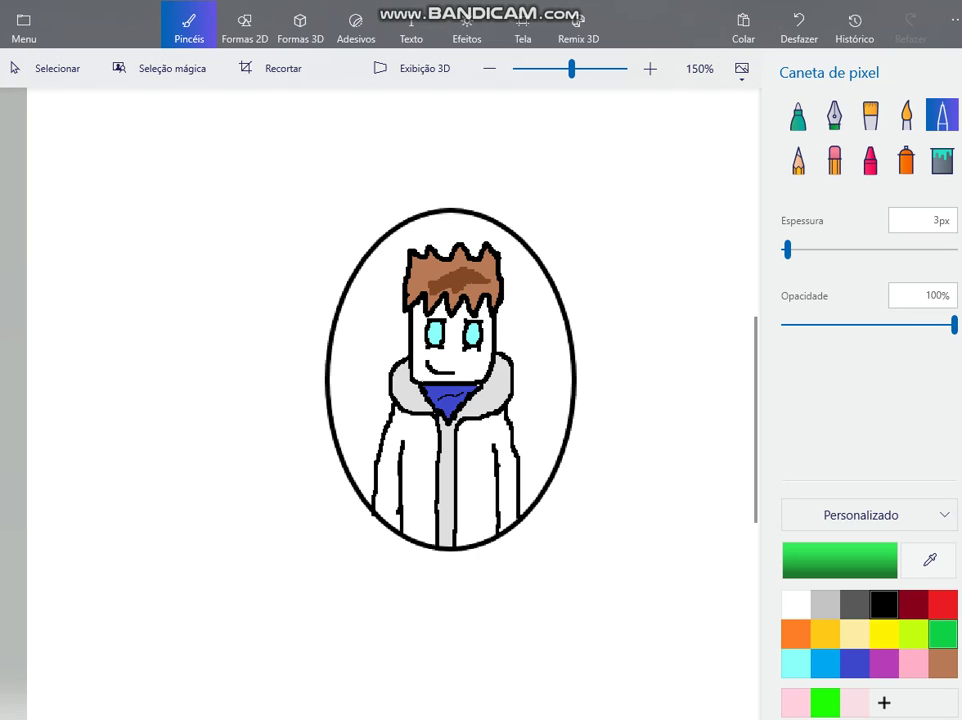
left_click(838, 562)
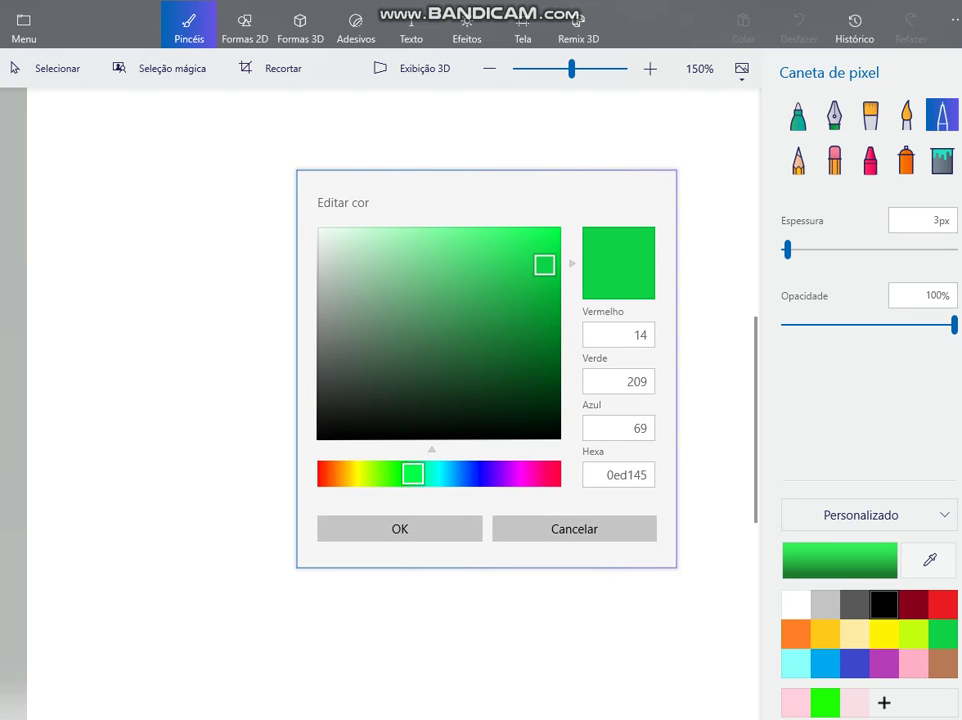
mouse_move(545, 265)
left_mouse_down()
mouse_move(524, 264)
mouse_move(523, 255)
left_mouse_up()
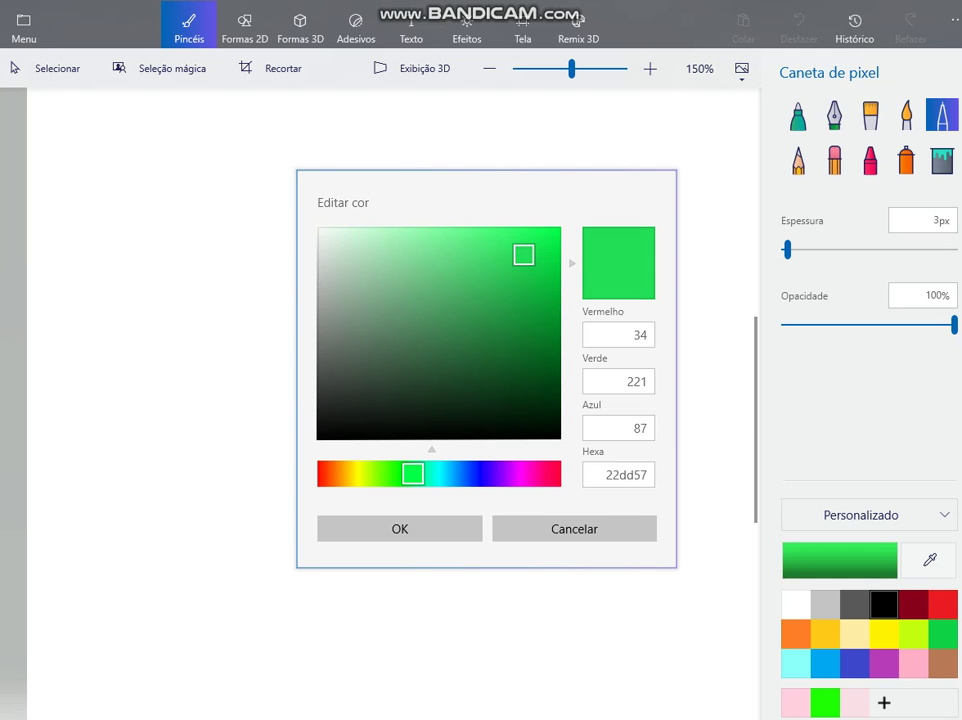
left_click(399, 529)
left_click(942, 160)
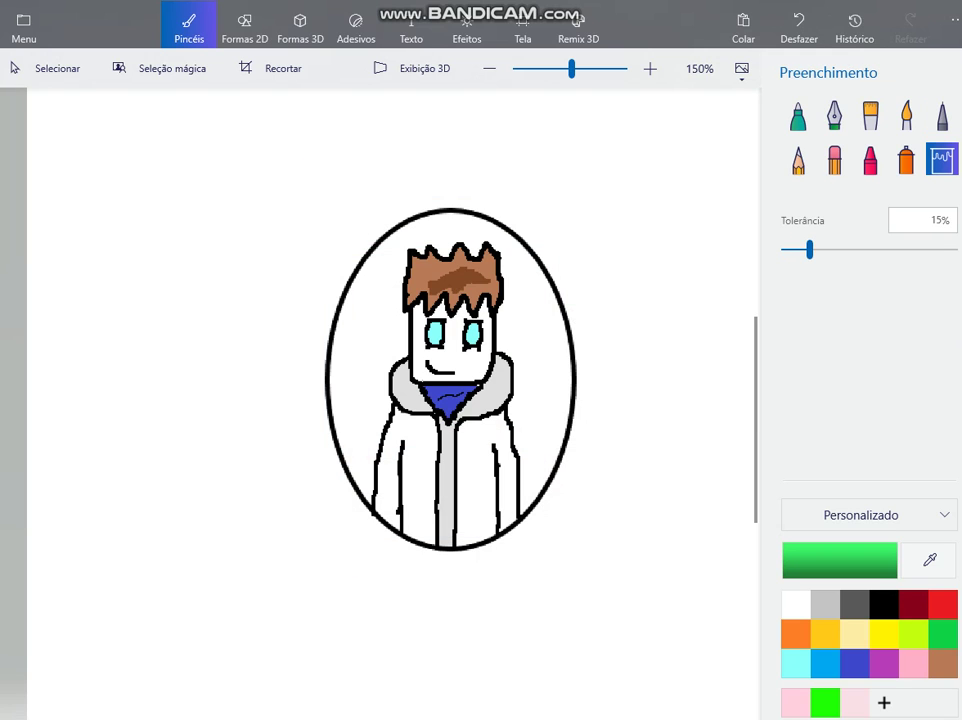
left_click(480, 470)
left_click(418, 470)
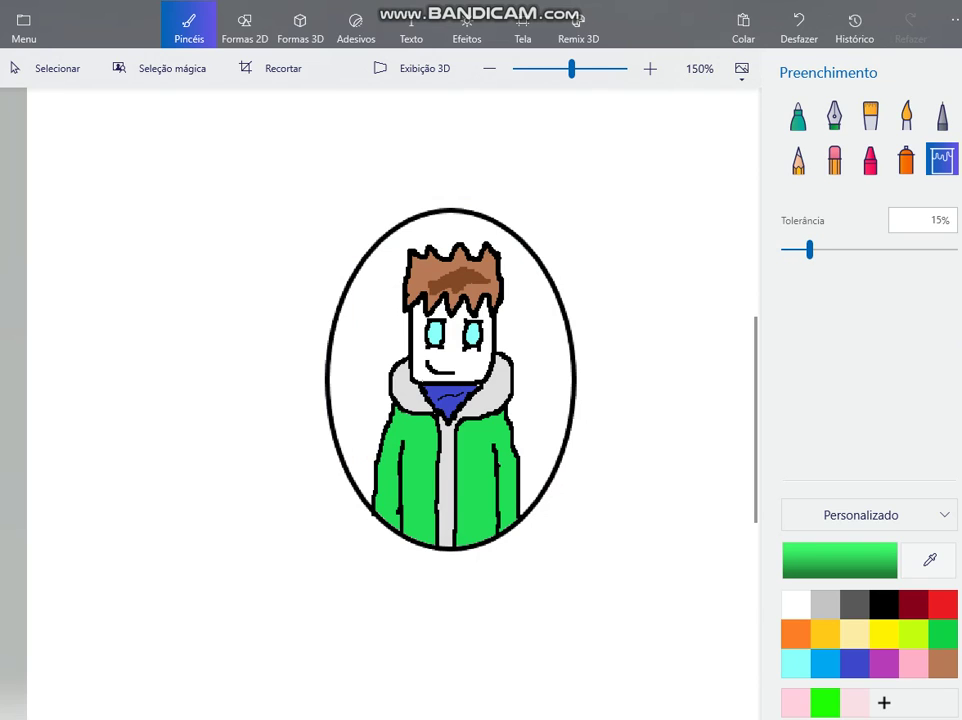
key("ctrl+z")
key("ctrl+z")
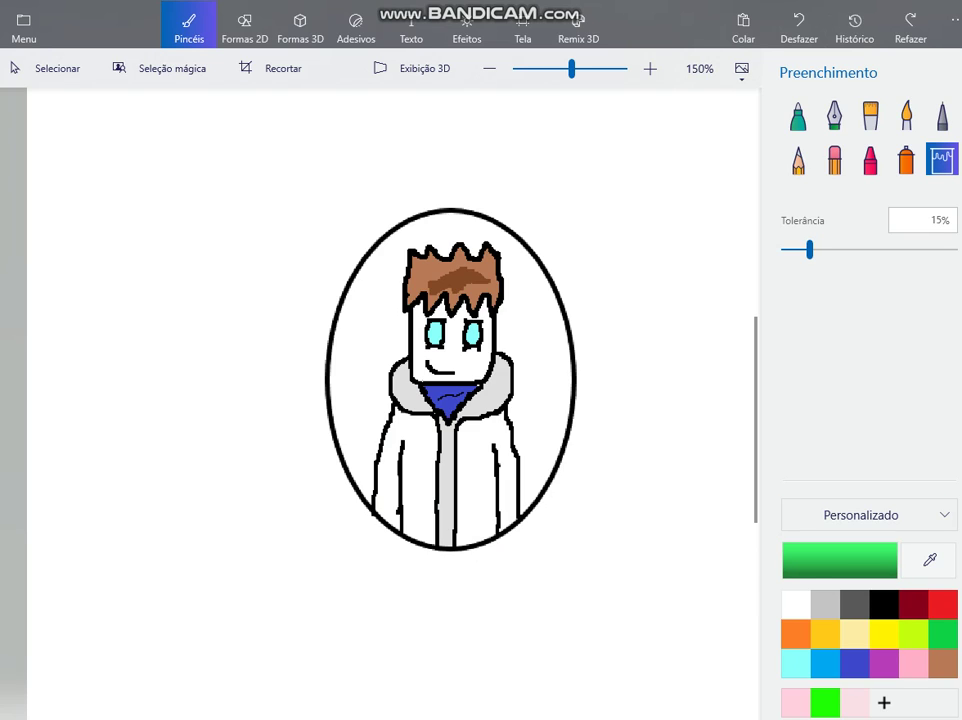
Step: Outline a teardrop-shaped pocket at the bottom of each jacket half with the 3 px black pixel pen
left_click(884, 604)
left_click(941, 115)
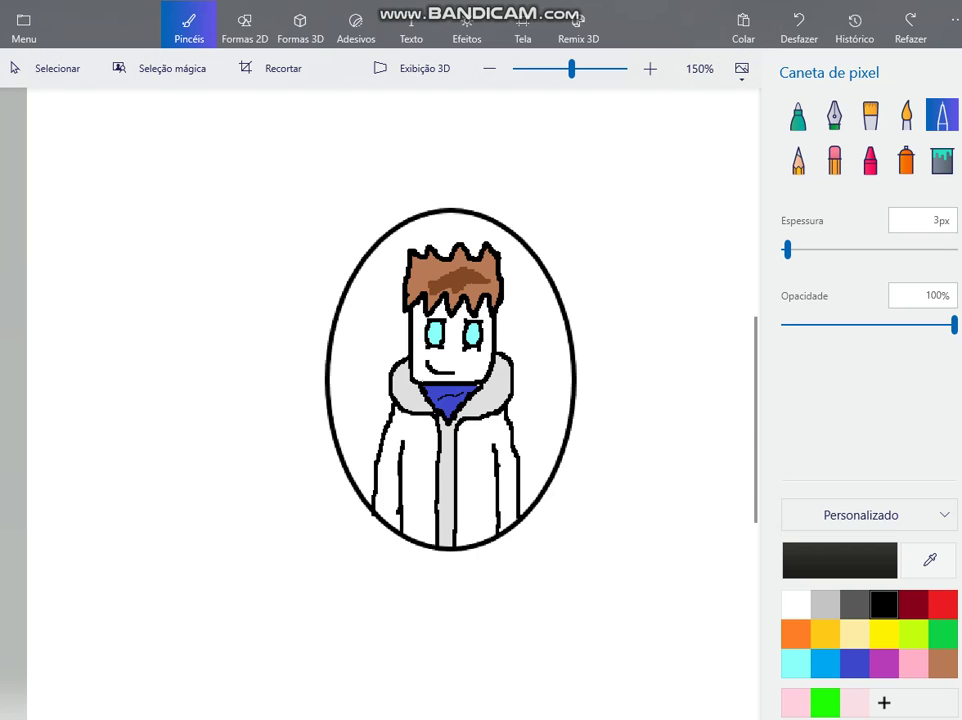
mouse_move(487, 490)
left_mouse_down()
mouse_move(475, 532)
mouse_move(490, 524)
mouse_move(491, 495)
left_mouse_up()
left_click(799, 28)
mouse_move(475, 507)
left_mouse_down()
mouse_move(491, 540)
mouse_move(474, 510)
mouse_move(467, 539)
mouse_move(478, 543)
left_mouse_up()
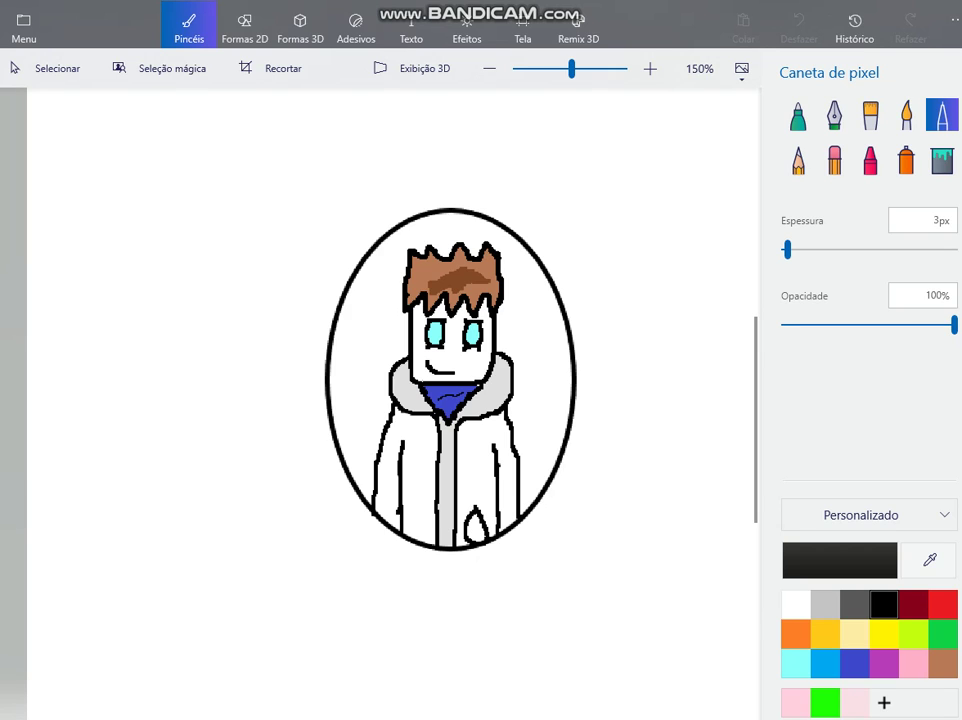
mouse_move(407, 531)
left_mouse_down()
mouse_move(420, 513)
mouse_move(431, 518)
mouse_move(431, 531)
mouse_move(411, 534)
left_mouse_up()
Step: Fill both pockets with the medium palette green and both jacket halves with the saved bright green
left_click(942, 633)
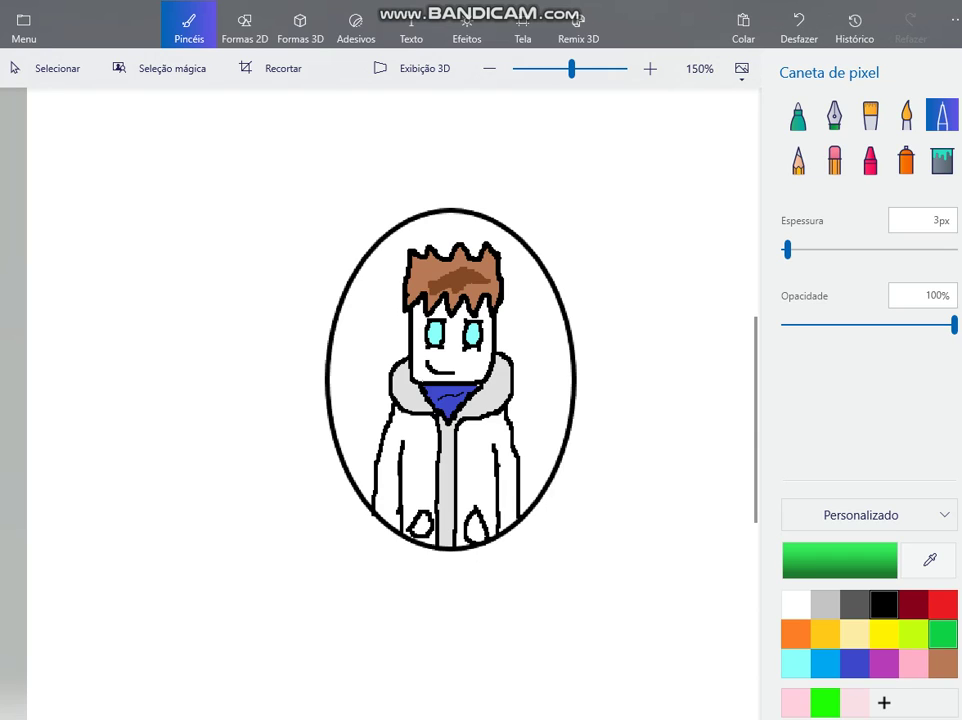
left_click(942, 160)
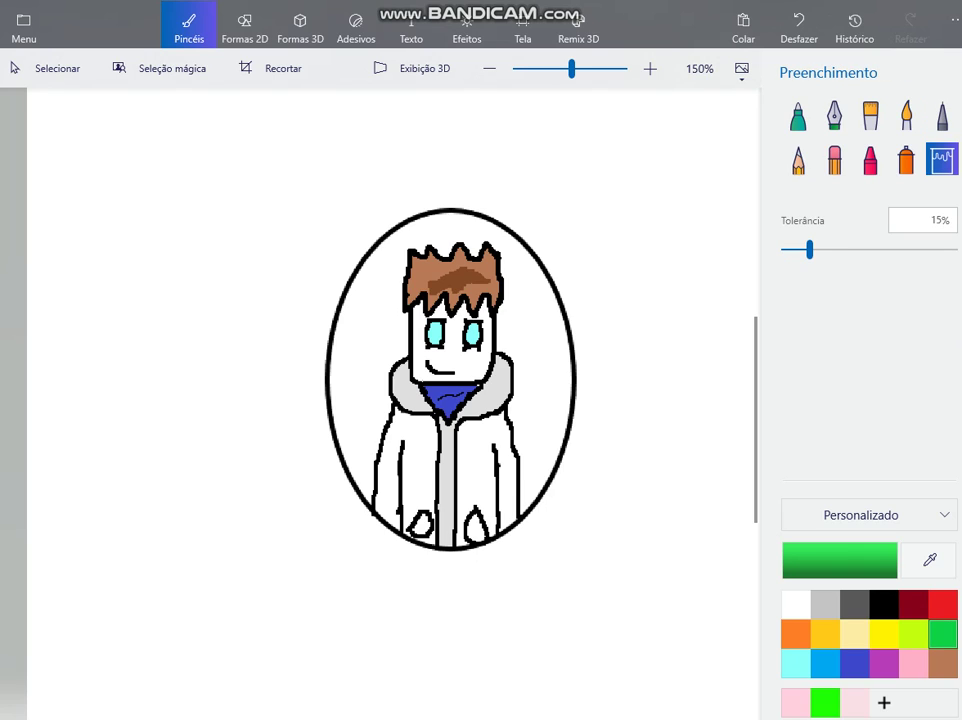
left_click(477, 529)
left_click(421, 525)
left_click(825, 703)
left_click(476, 460)
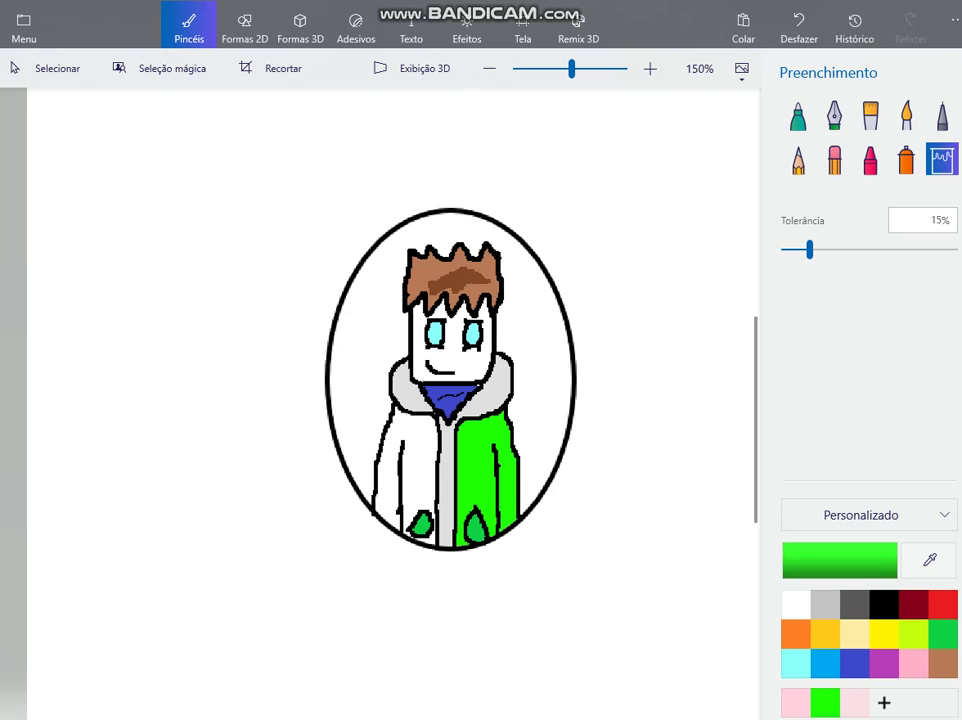
left_click(420, 460)
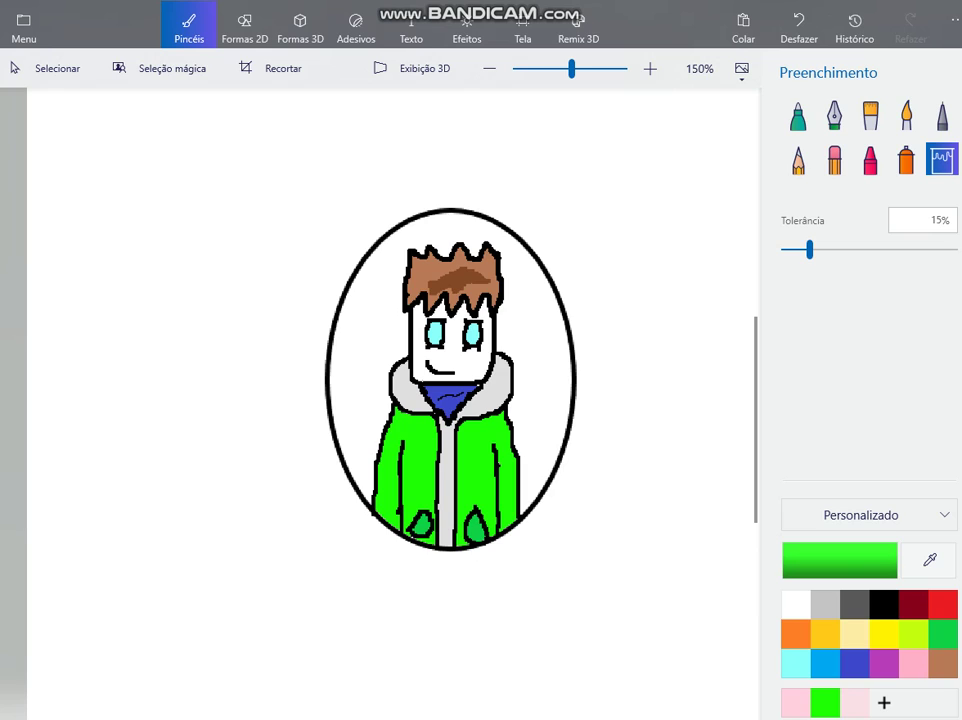
Step: Fill the oval's background around the character with palette red
left_click(941, 114)
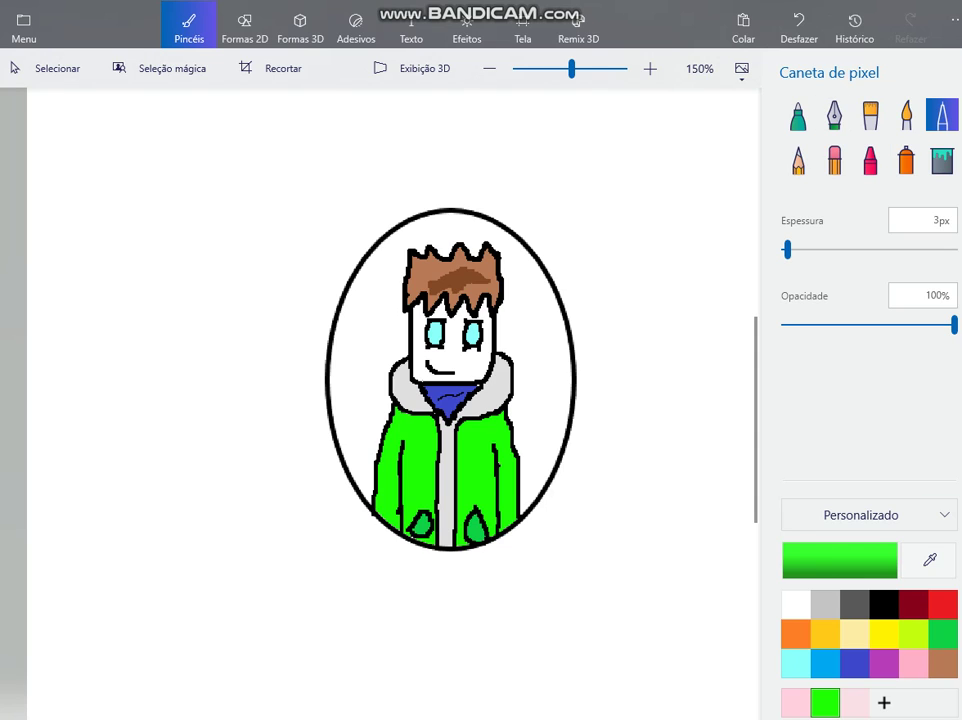
left_click(884, 604)
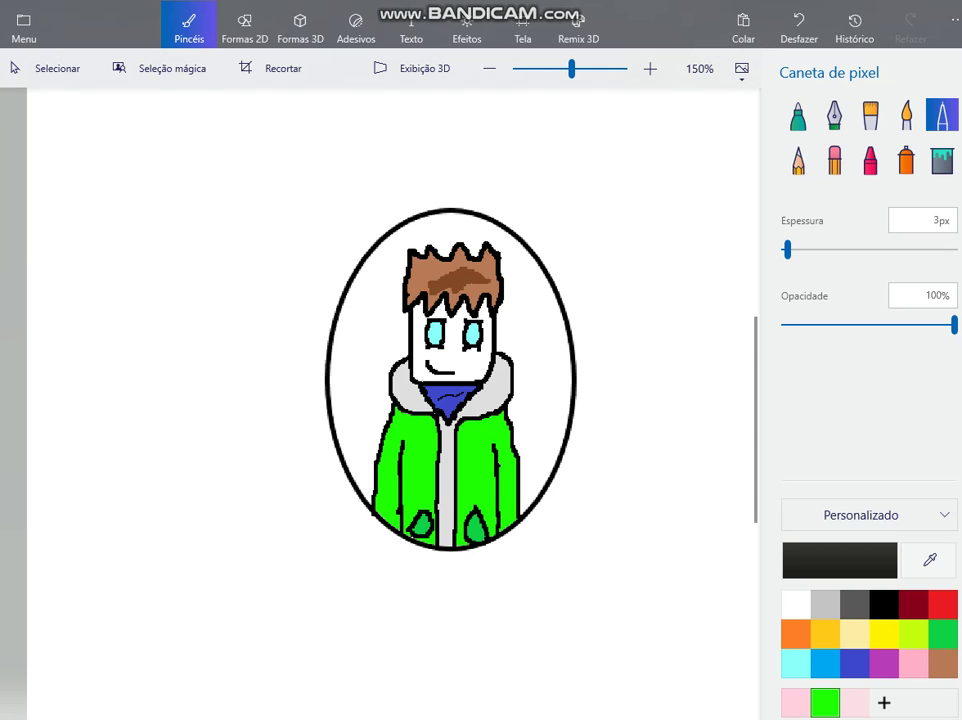
left_click(943, 604)
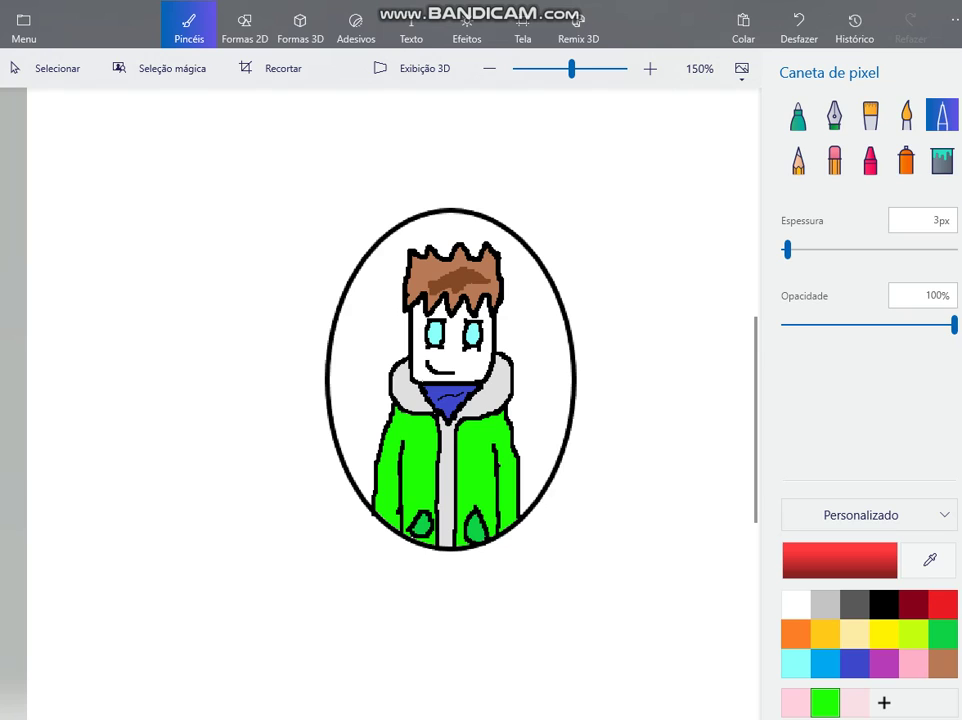
left_click(941, 159)
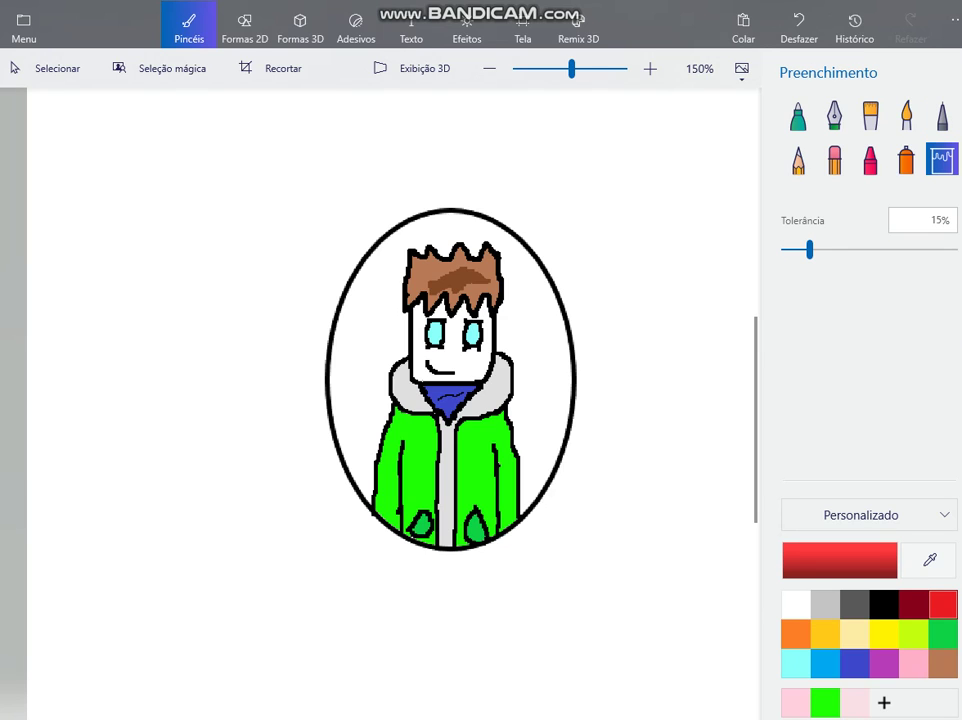
left_click(368, 300)
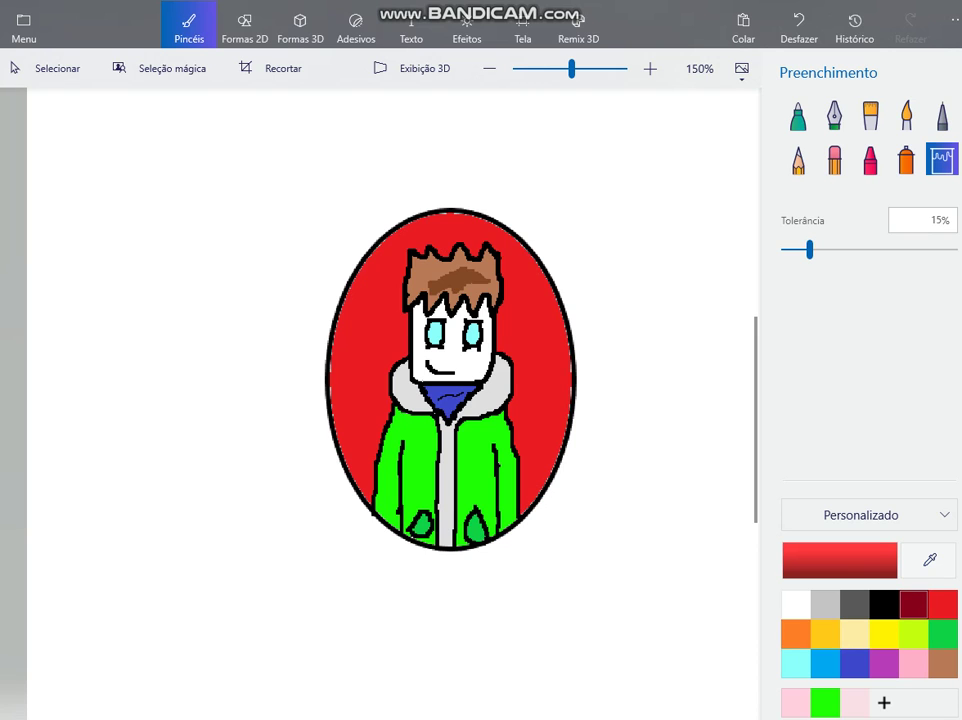
Step: Darken the current red to the custom color ae161c
left_click(840, 560)
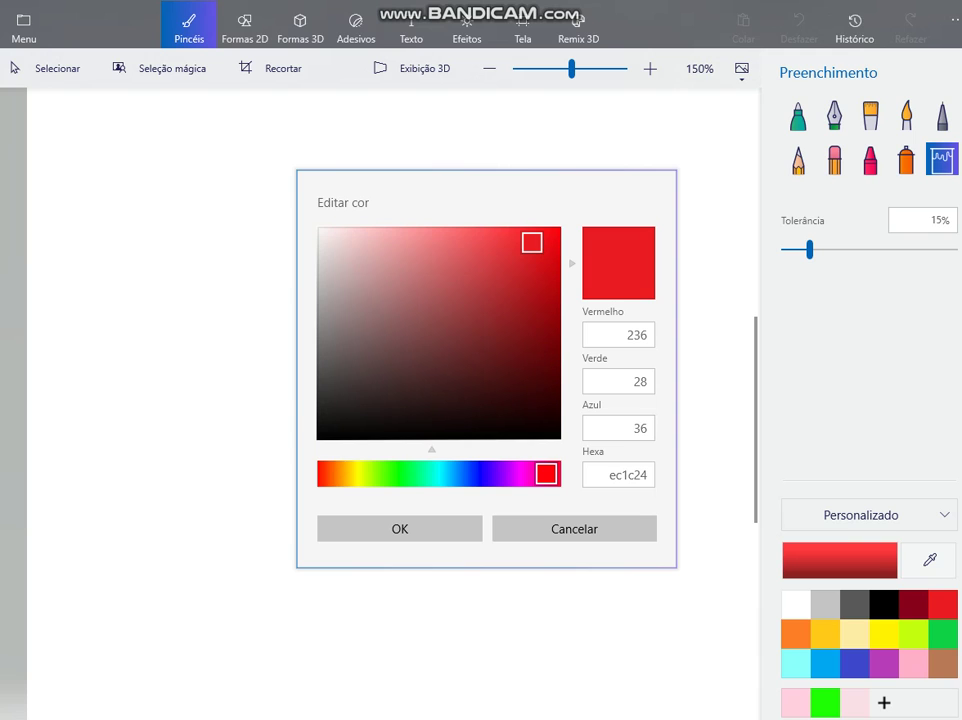
left_click_drag(532, 242, 529, 294)
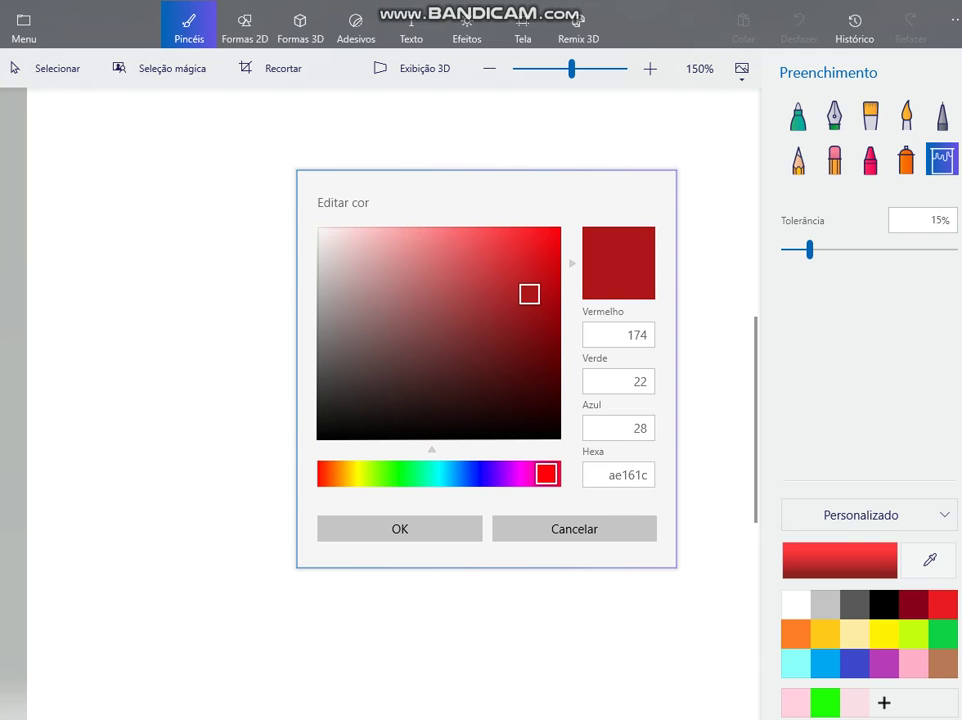
left_click(400, 529)
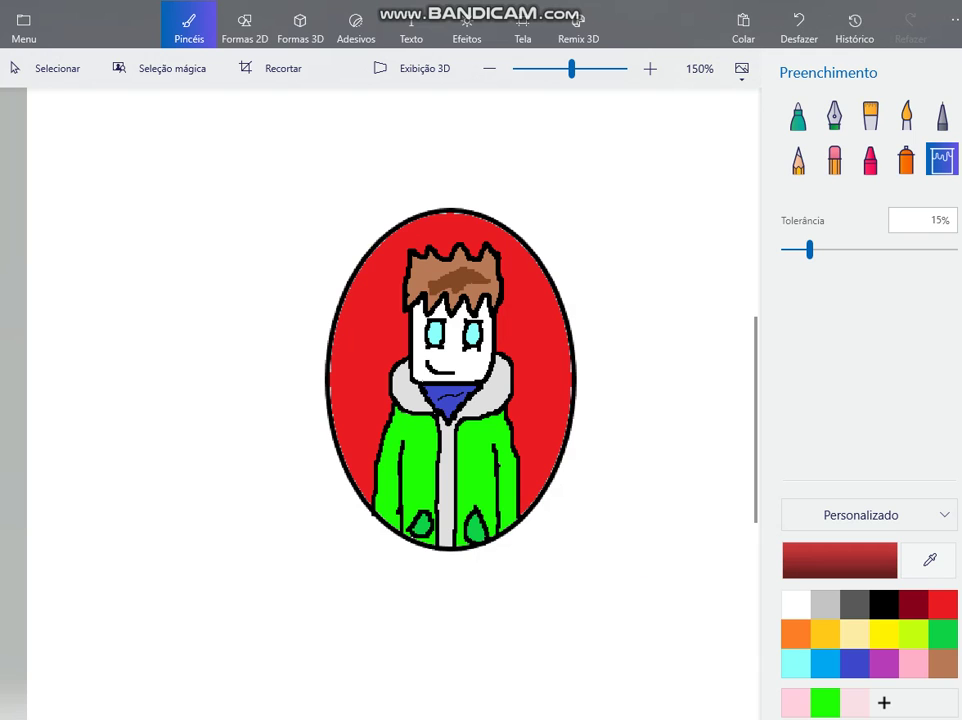
Step: Try shading the red background's lower right edge with the 3 px pixel pen and the 75 px spray can, undoing both attempts
left_click(942, 115)
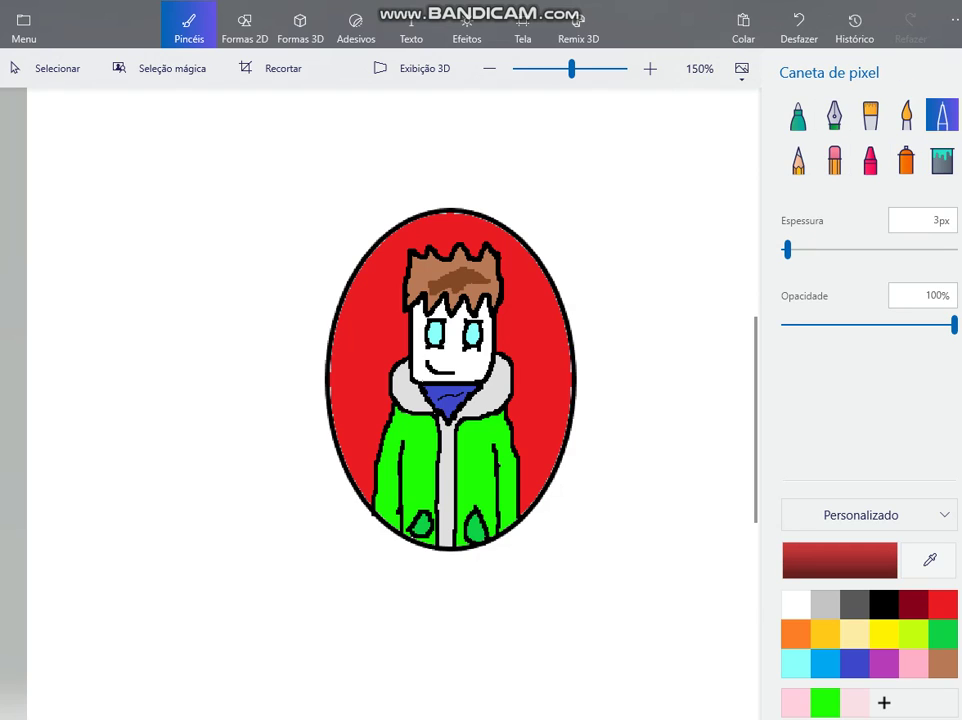
left_click_drag(522, 514, 533, 503)
left_click(906, 158)
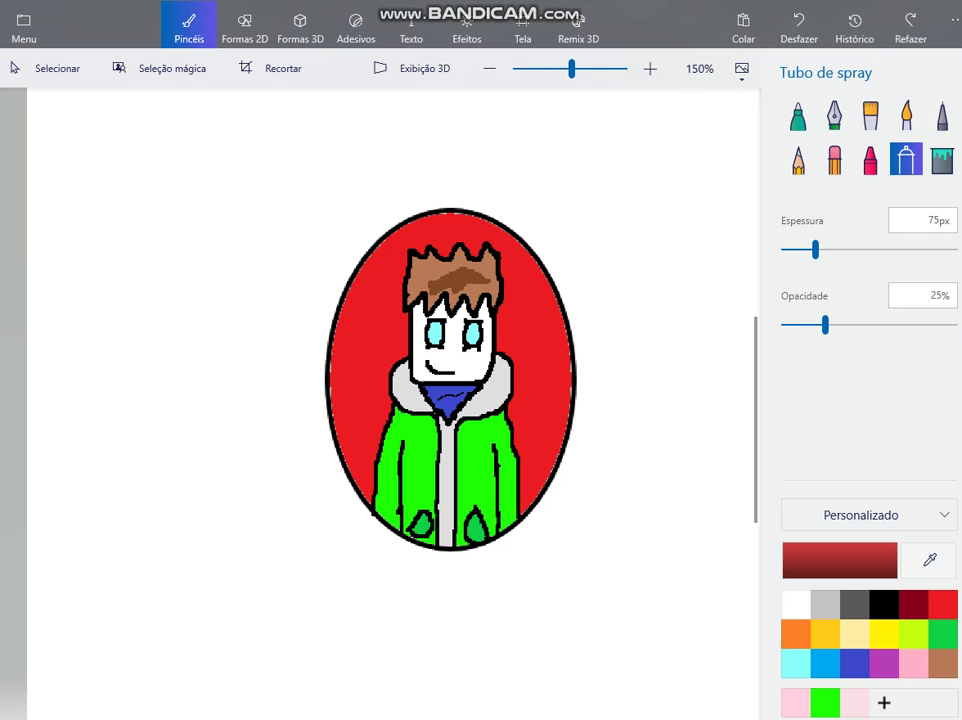
left_click_drag(532, 498, 541, 482)
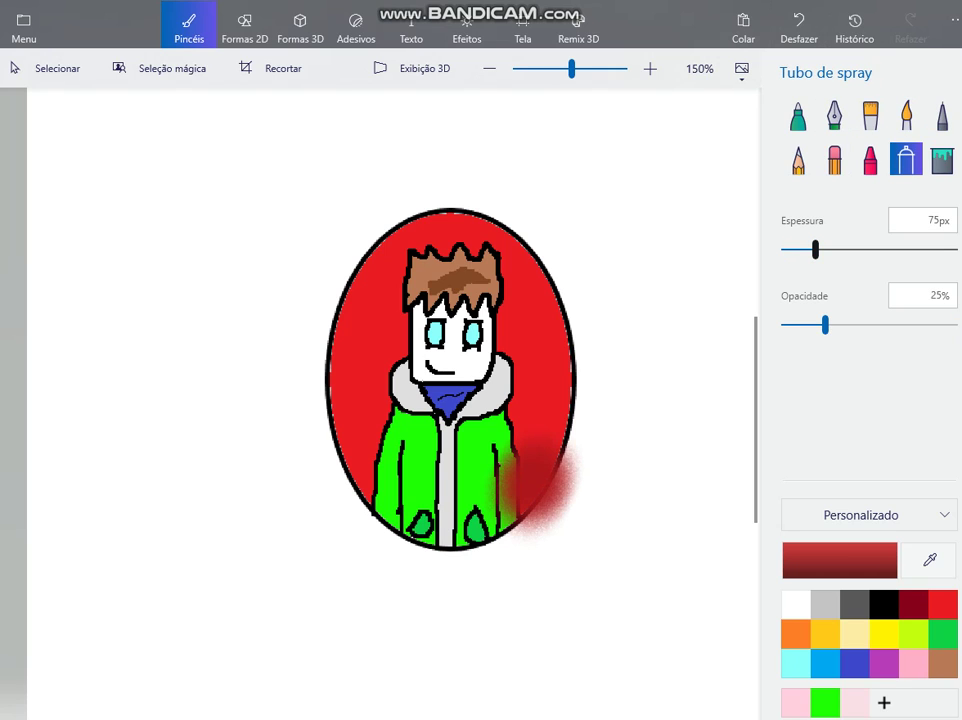
left_click(799, 25)
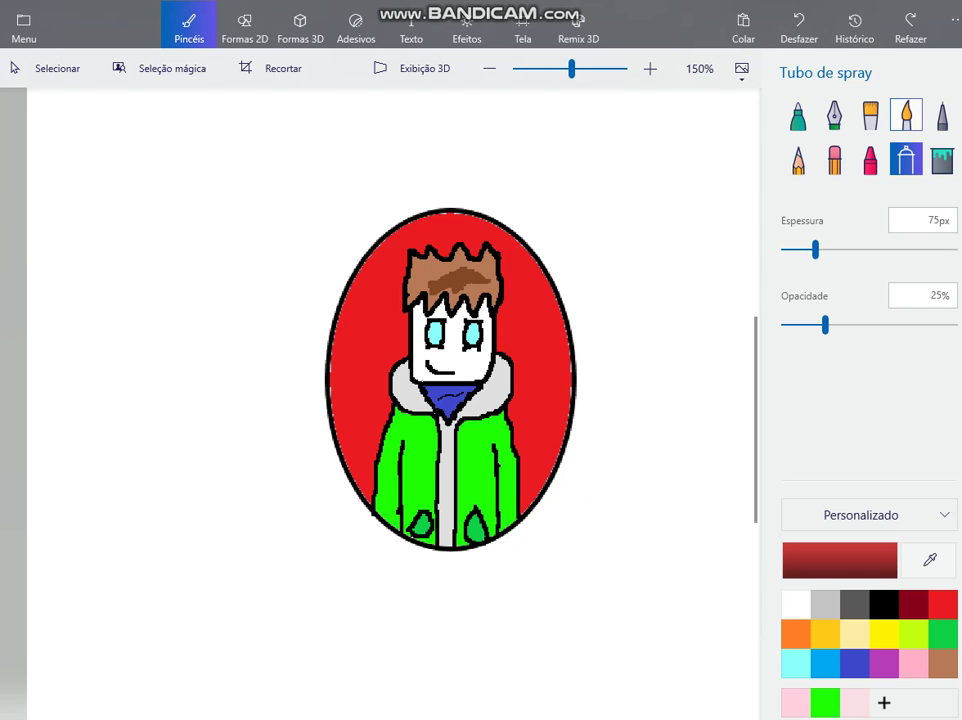
Step: Try shading the red background beside the right sleeve with the 50 px watercolor and oil brushes, undoing the strokes
left_click(906, 115)
mouse_move(536, 484)
left_mouse_down()
mouse_move(549, 467)
mouse_move(548, 378)
left_mouse_up()
left_click(799, 25)
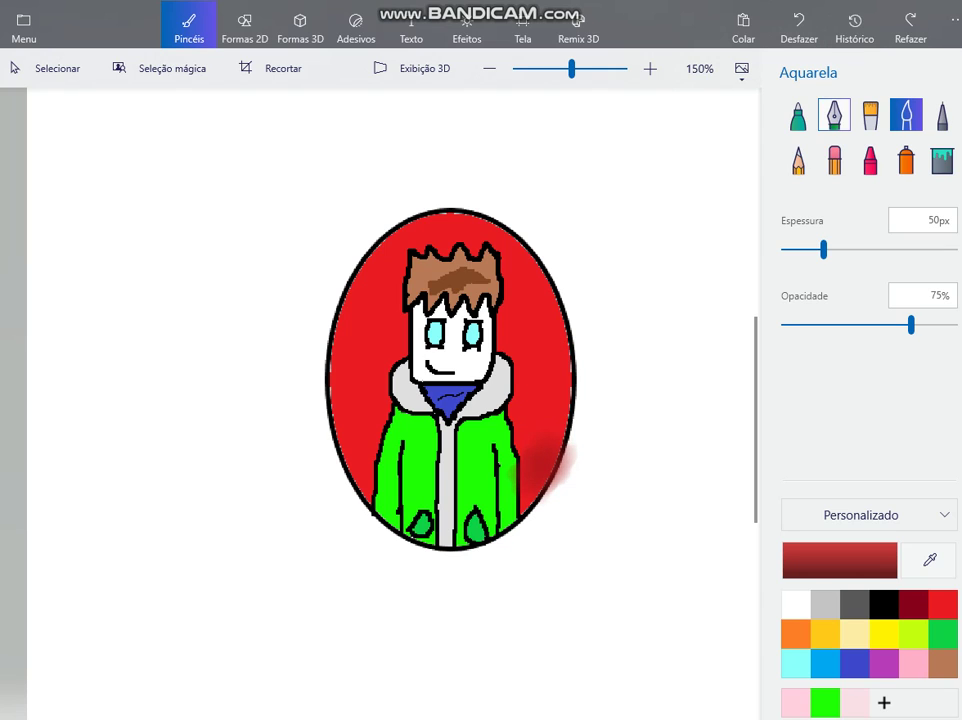
left_click(870, 115)
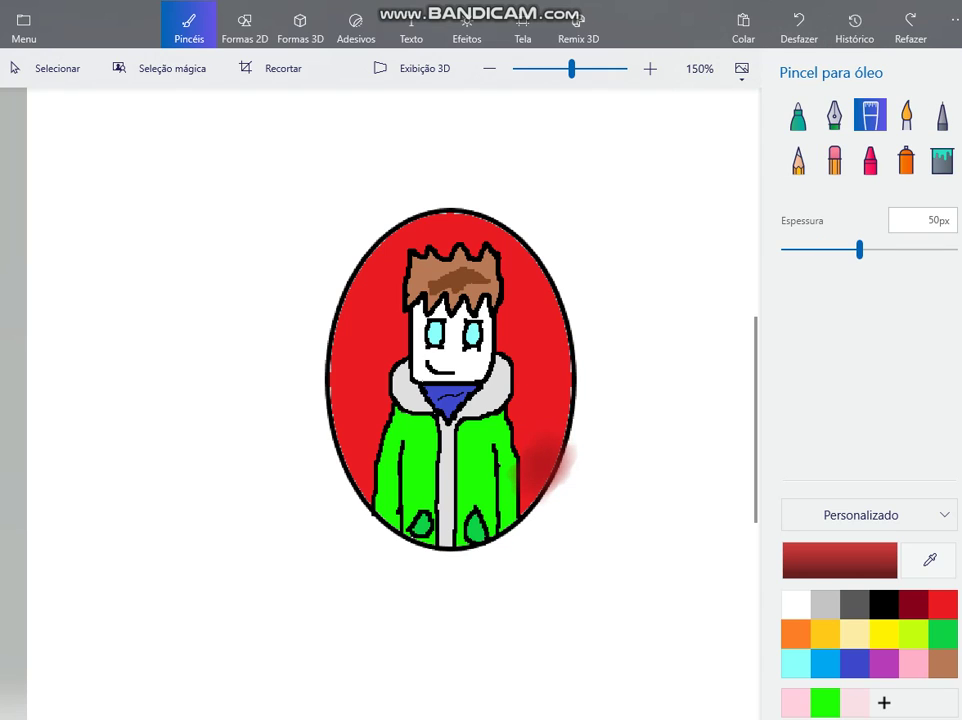
left_click(799, 25)
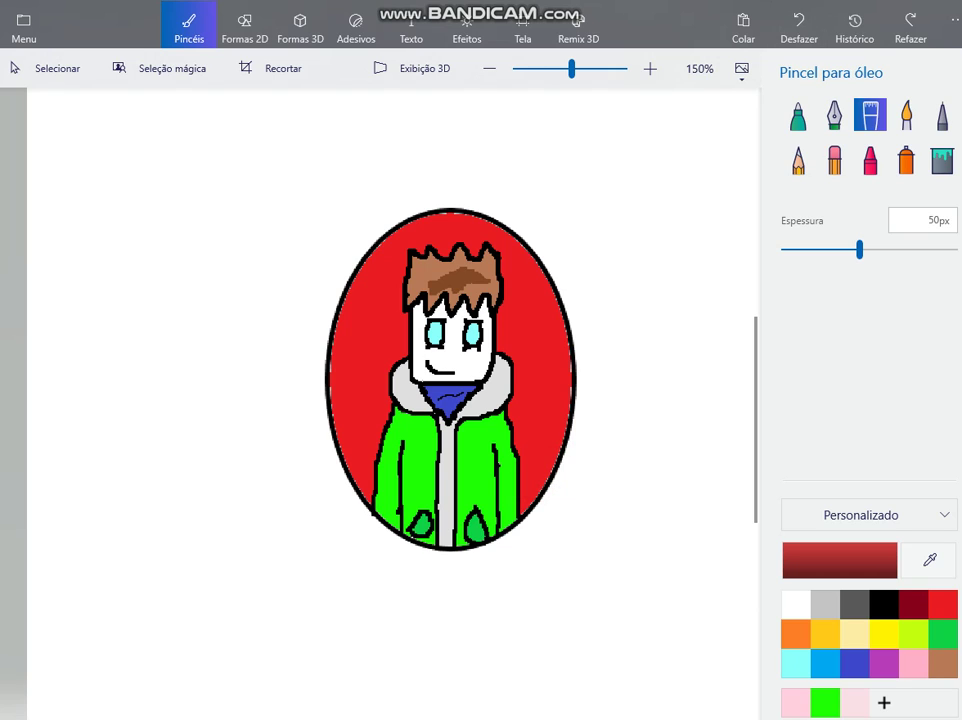
left_click_drag(528, 486, 560, 432)
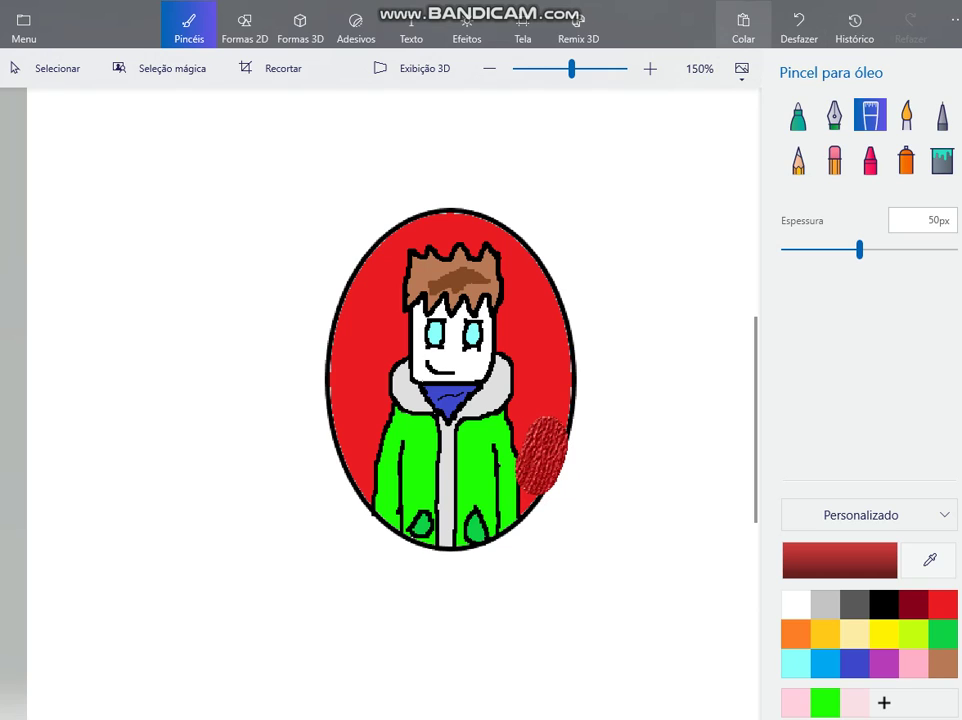
left_click(799, 25)
Step: Shade along the oval's upper right inner edge in dark red with the 5 px marker
left_click(942, 115)
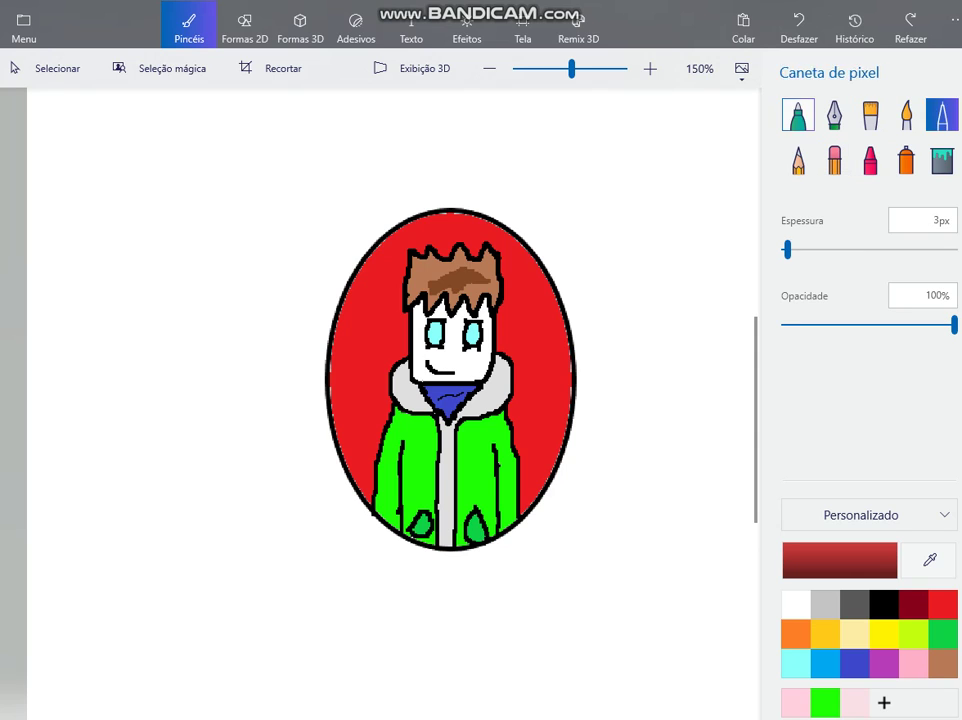
left_click(798, 115)
left_click_drag(519, 264, 568, 380)
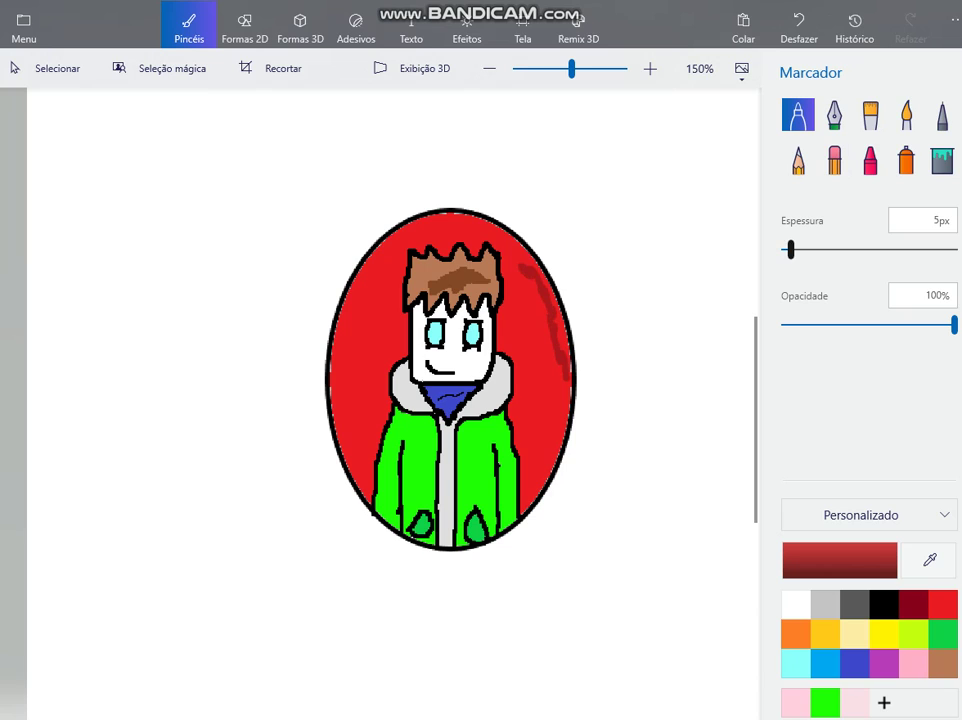
Step: Try a 36 px marker stroke right of the hair, undo it and set the marker thickness to 26 px
left_click_drag(790, 250, 845, 250)
left_click_drag(526, 276, 537, 293)
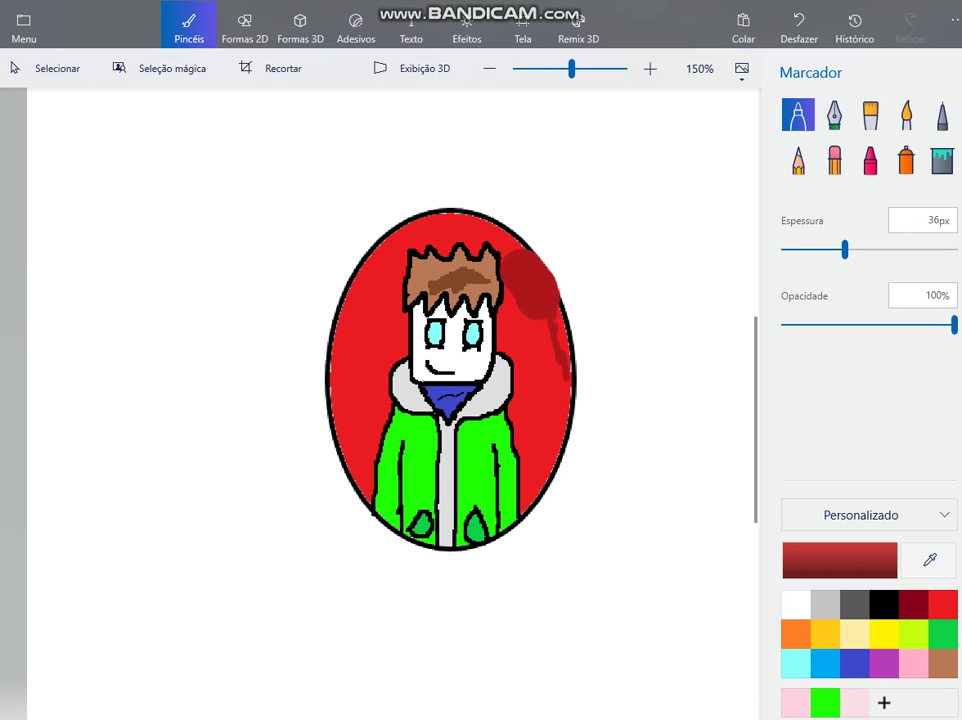
left_click_drag(845, 250, 827, 250)
key("ctrl+z")
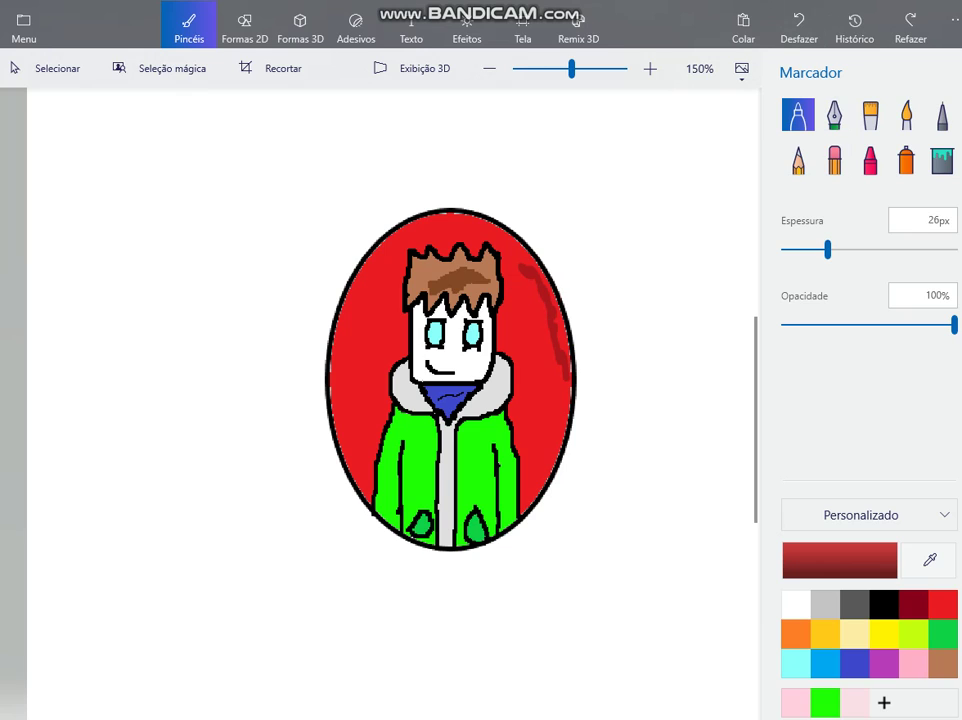
Step: Shade a wide dark red band down the oval's right inner edge, from beside the hair to the sleeve, with the 26 px marker
mouse_move(517, 273)
left_mouse_down()
mouse_move(532, 291)
mouse_move(522, 265)
mouse_move(549, 323)
left_mouse_up()
key("ctrl+z")
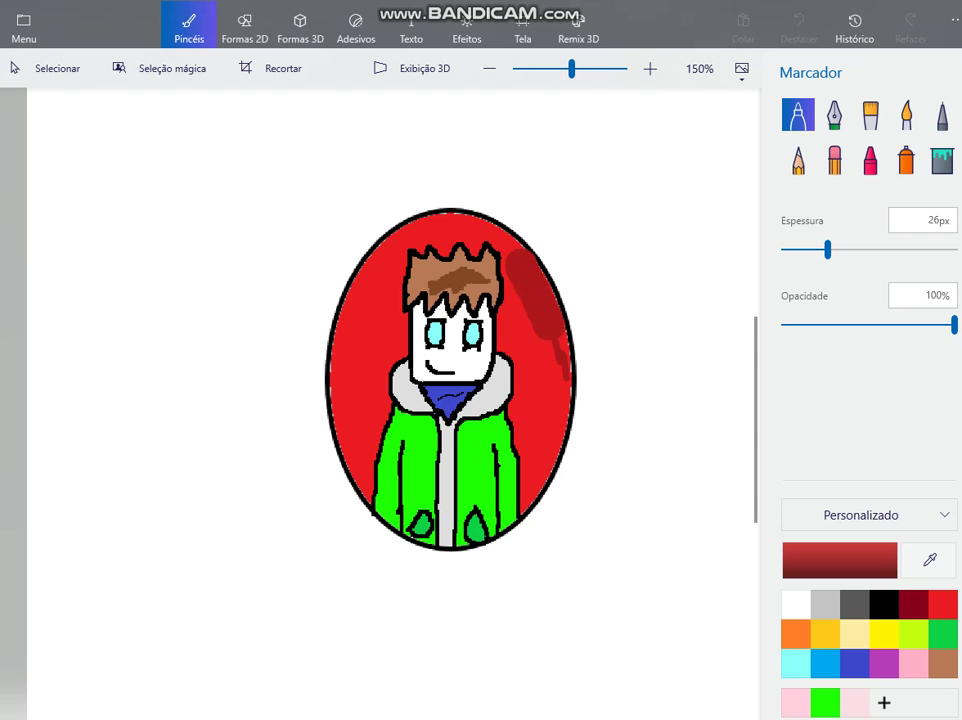
mouse_move(564, 375)
left_mouse_down()
mouse_move(556, 438)
mouse_move(527, 488)
left_mouse_up()
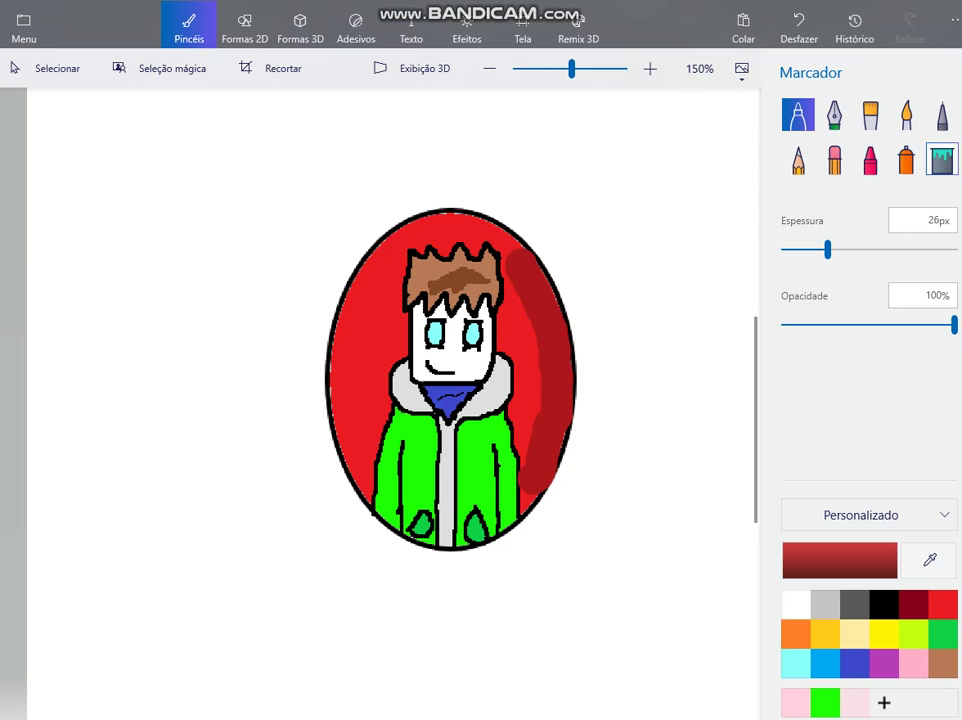
Step: Thicken the inner sleeve lines on both sides of the green jacket in black with the 3 px pixel pen
left_click(854, 604)
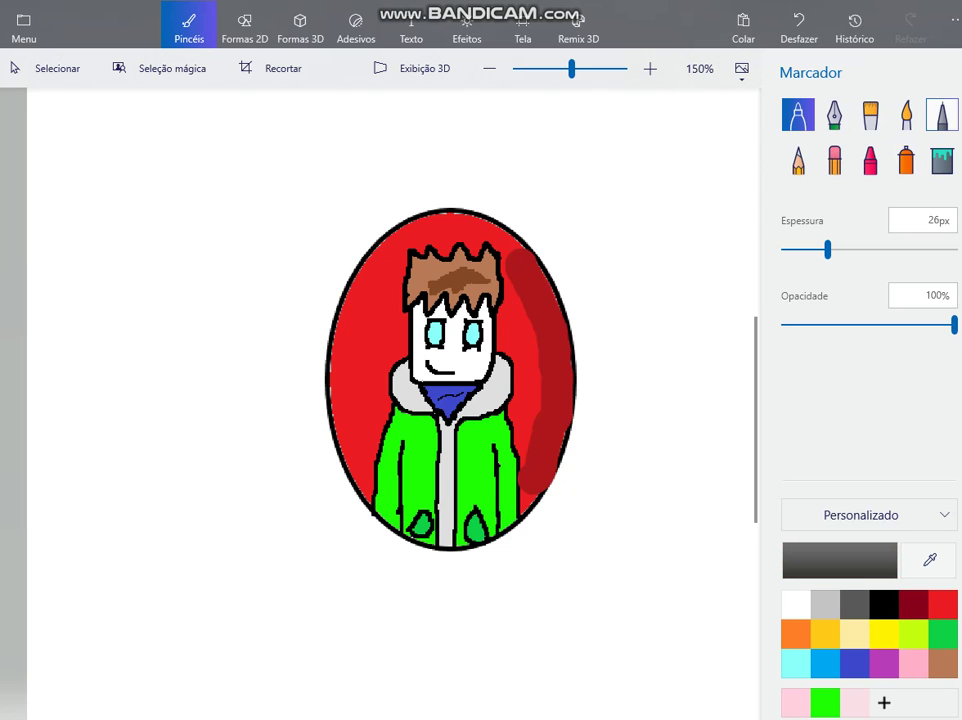
left_click(800, 250)
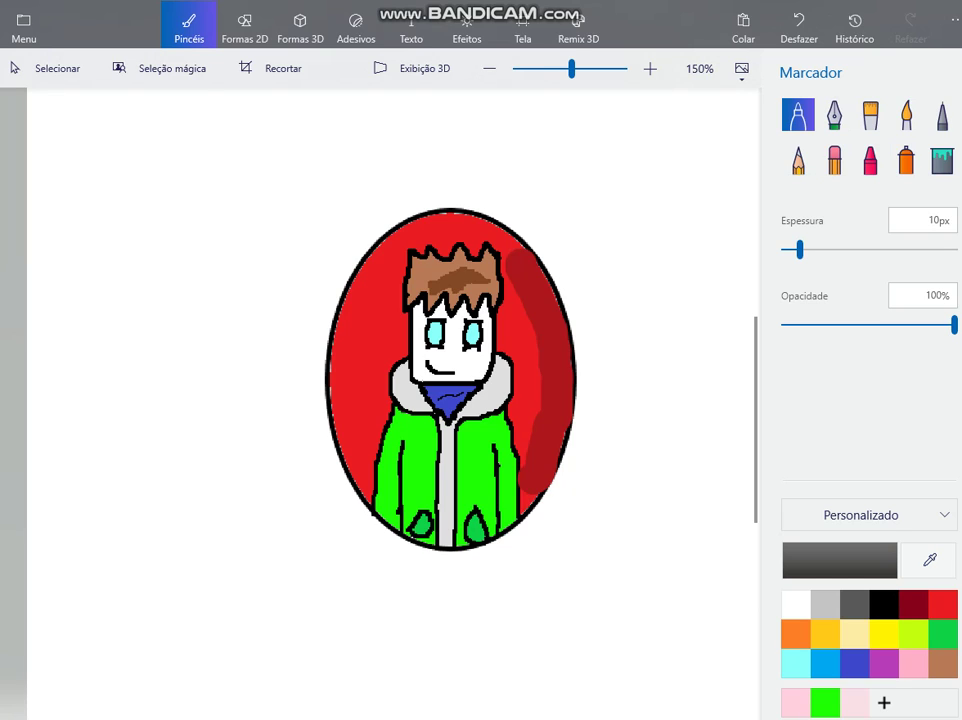
left_click(942, 115)
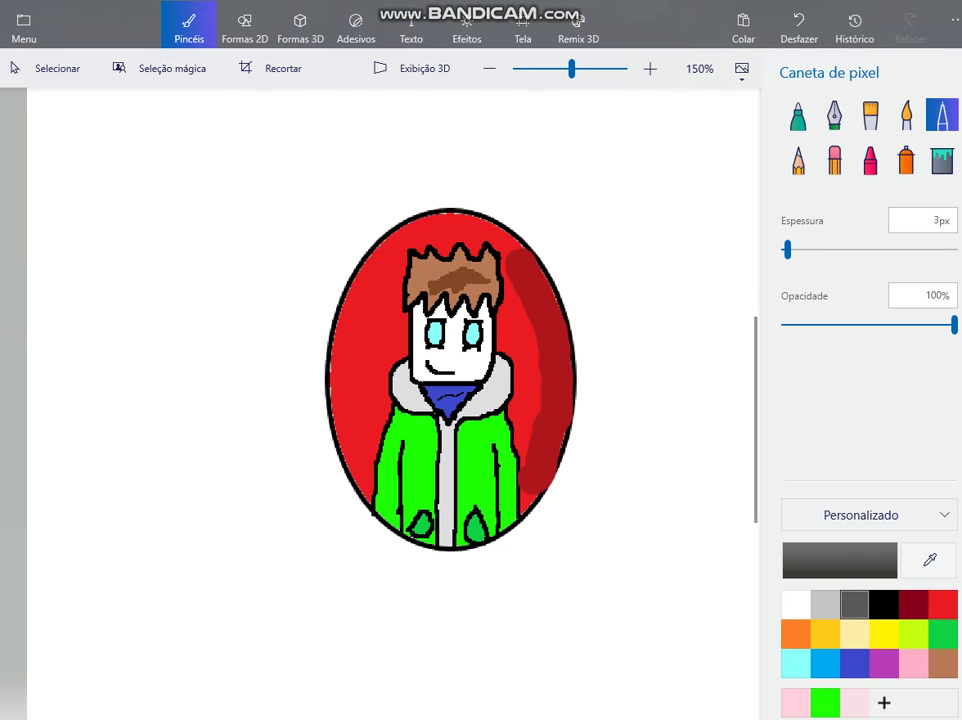
left_click(884, 605)
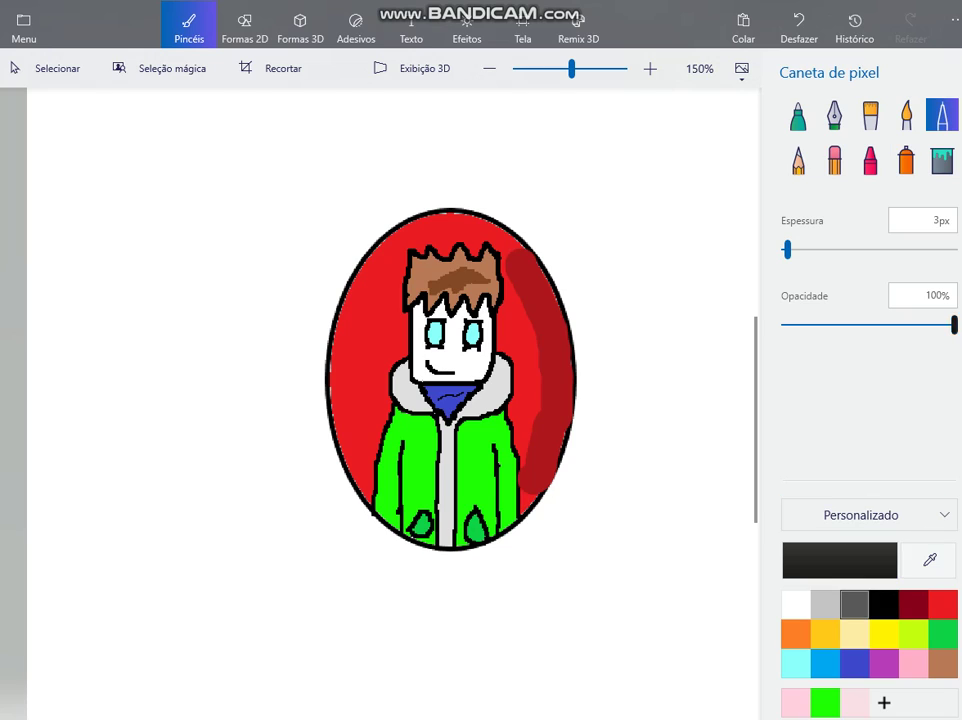
mouse_move(488, 450)
left_mouse_down()
mouse_move(496, 533)
mouse_move(502, 515)
left_mouse_up()
left_click_drag(408, 445, 404, 526)
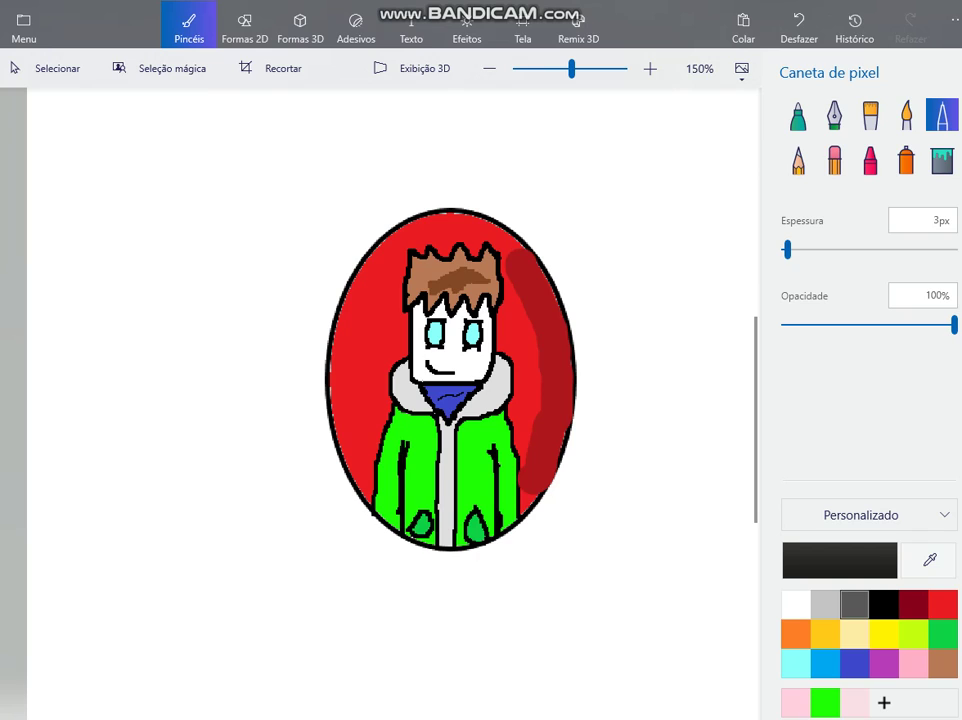
left_click_drag(491, 449, 495, 458)
Step: Draw a yellow letter S on the right chest of the green jacket with the 3 px pixel pen, undoing the first attempt
left_click(884, 634)
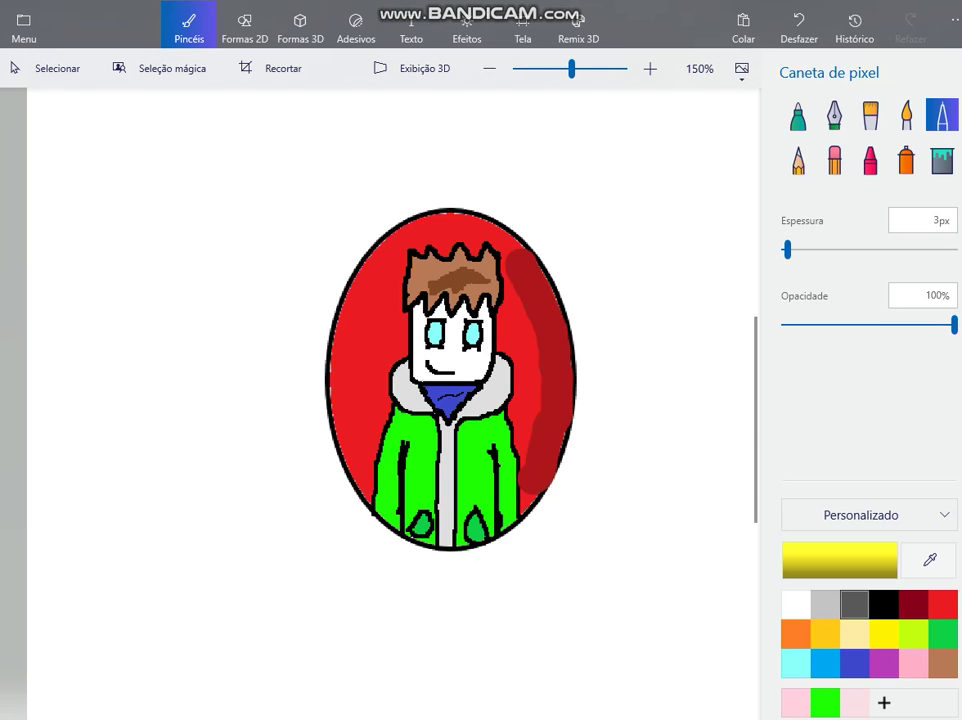
mouse_move(475, 438)
left_mouse_down()
mouse_move(465, 458)
mouse_move(476, 481)
left_mouse_up()
key("ctrl+z")
left_click_drag(476, 438, 473, 469)
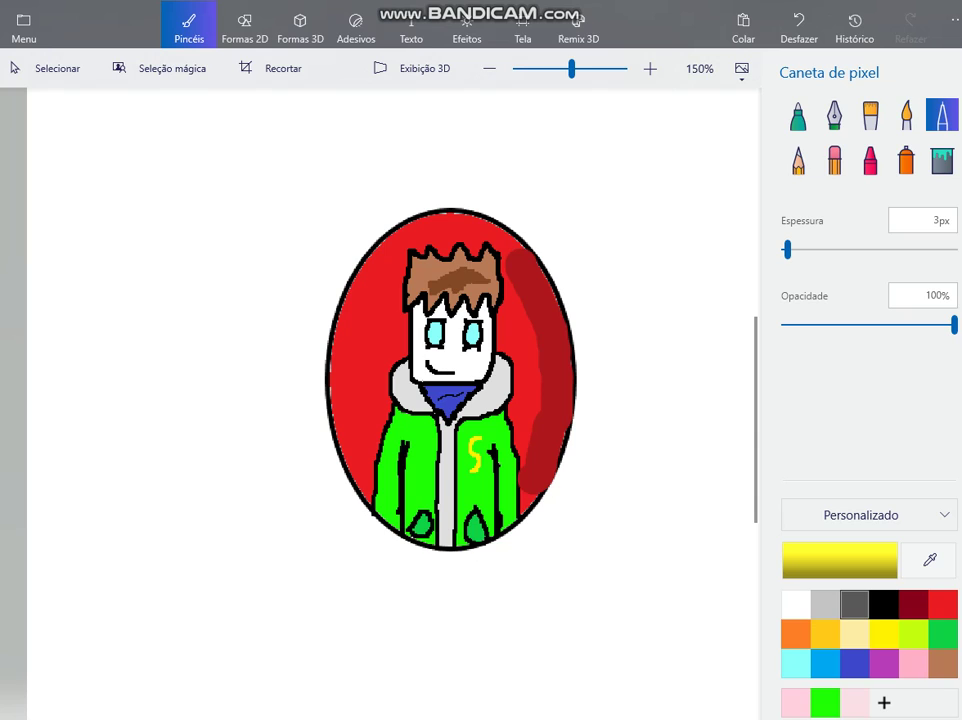